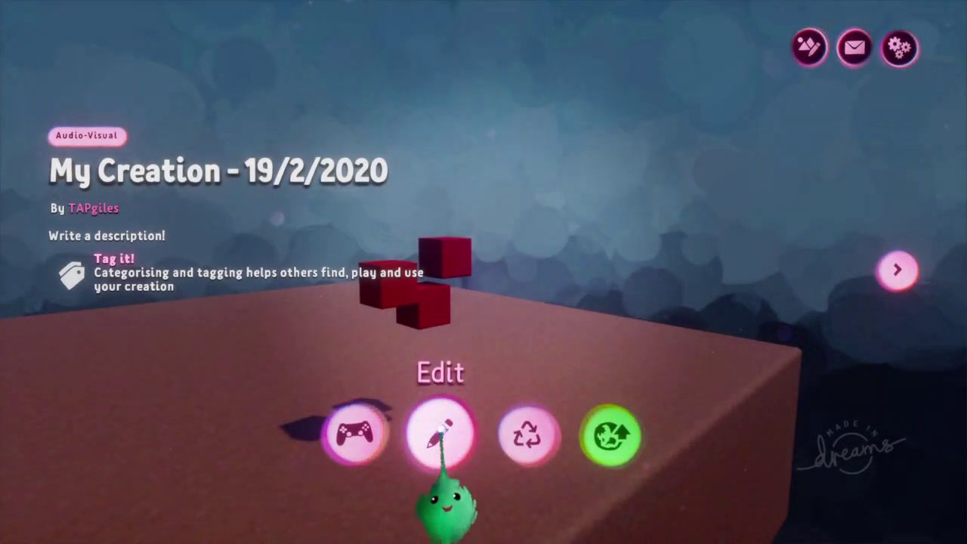
Open the My Creation - 19/2/2020 scene for editing.
click(441, 431)
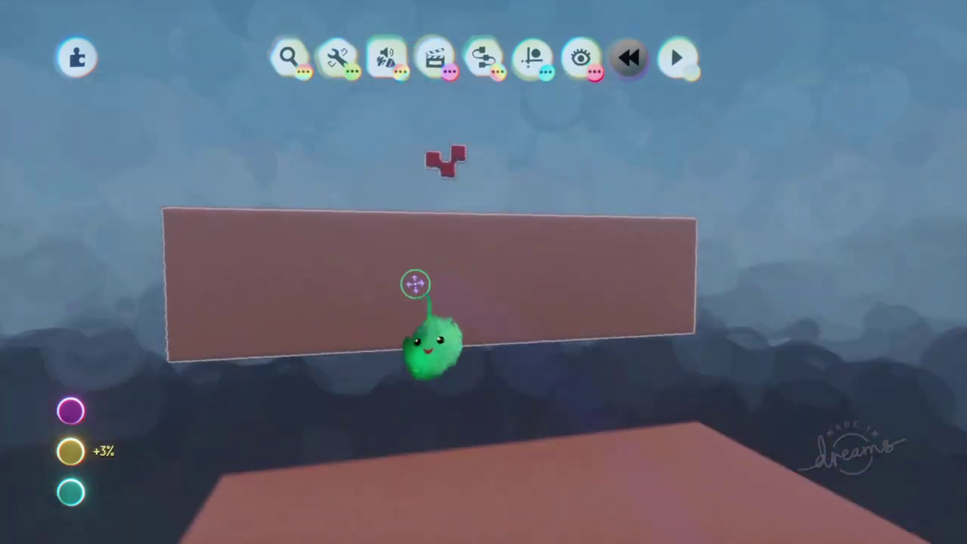
middle_drag(415, 285, 557, 229)
key(Escape)
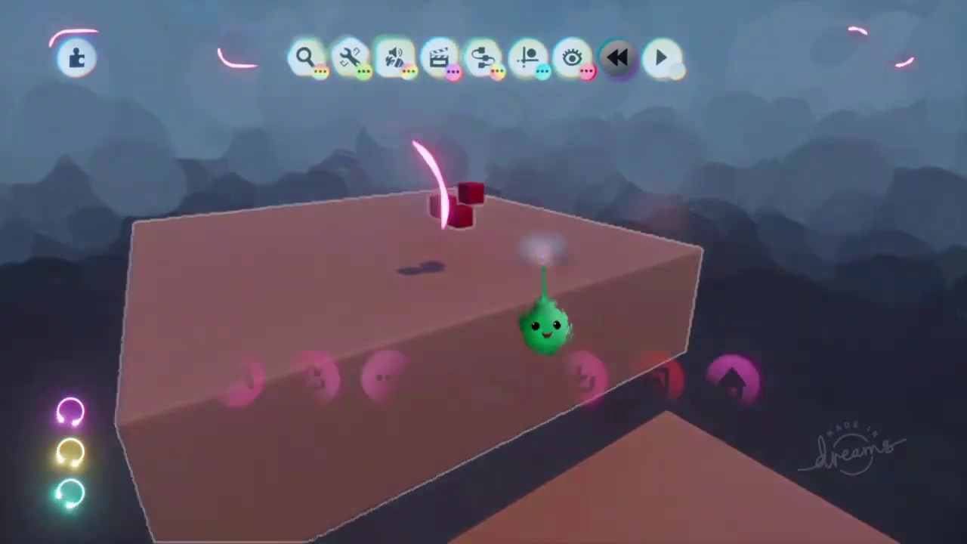
key(Escape)
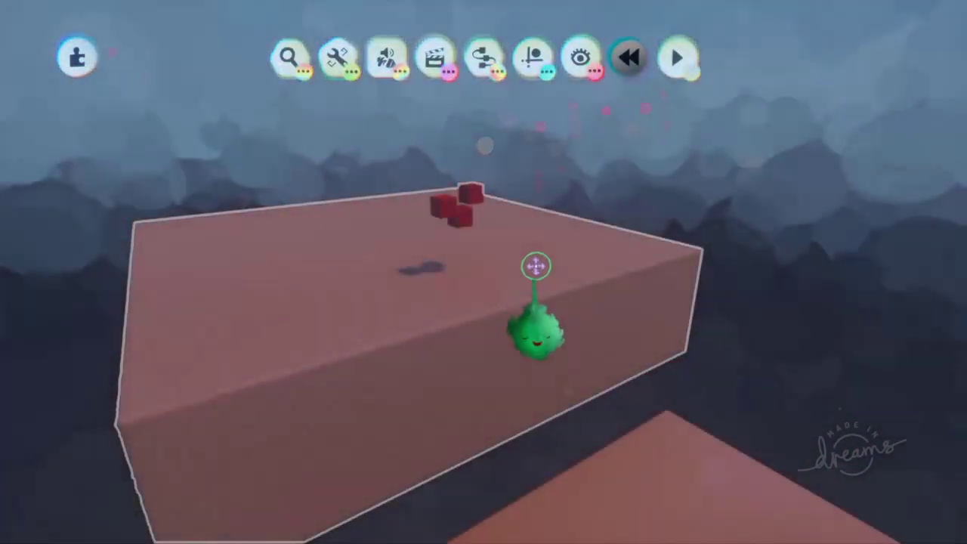
Look at the options for saving a version of the scene and choose saving to the PS4 system.
key(Escape)
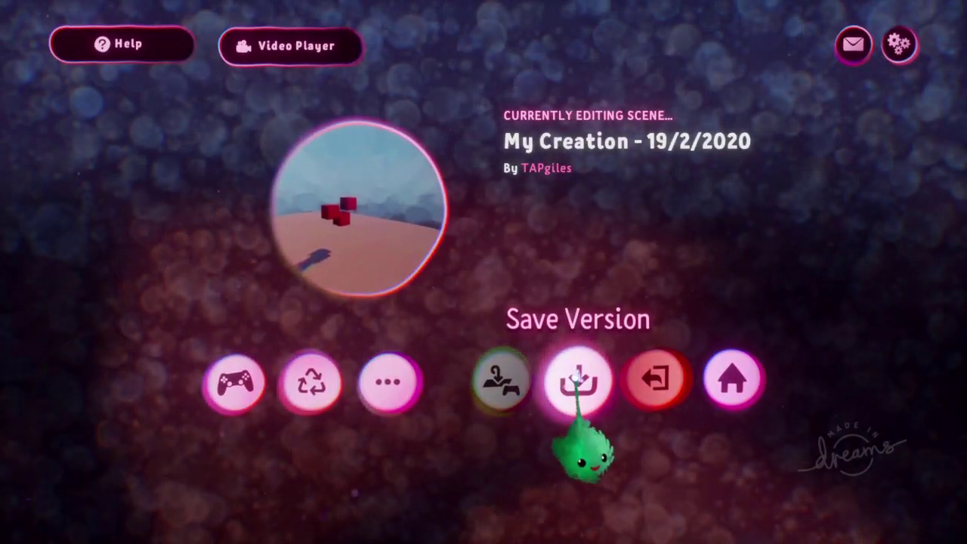
click(576, 378)
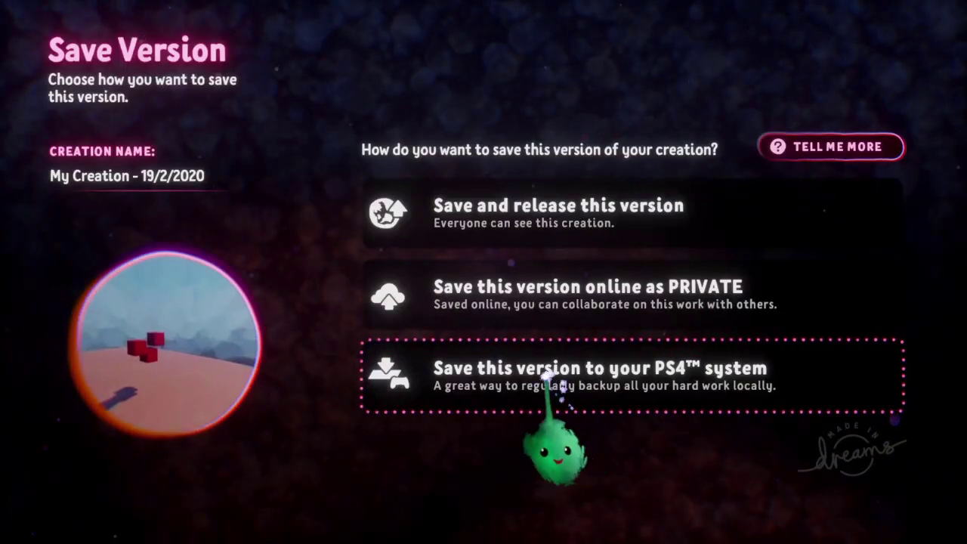
click(631, 382)
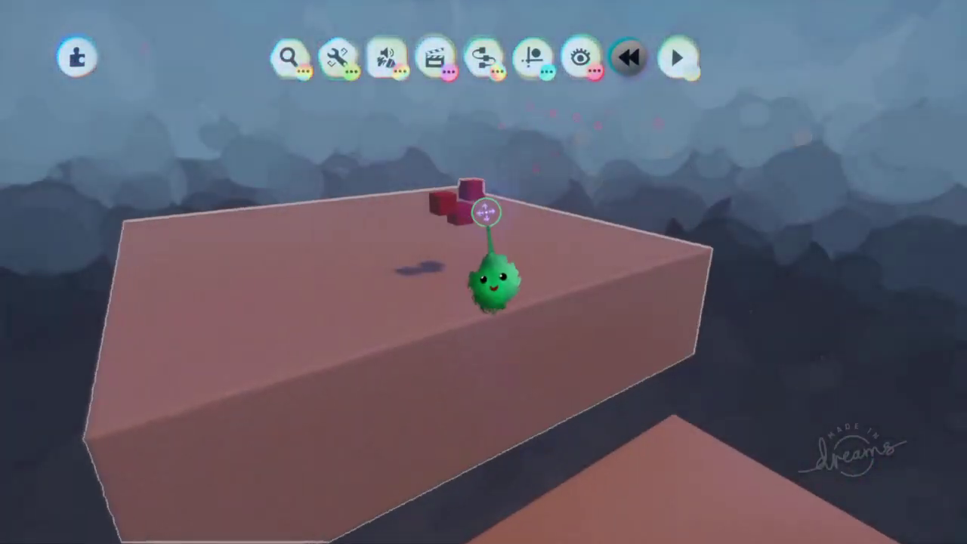
Enter Sculpt Mode on the red cubes and smear a long stretched cube shape across the space in front of them.
scroll(487, 212, up, 8)
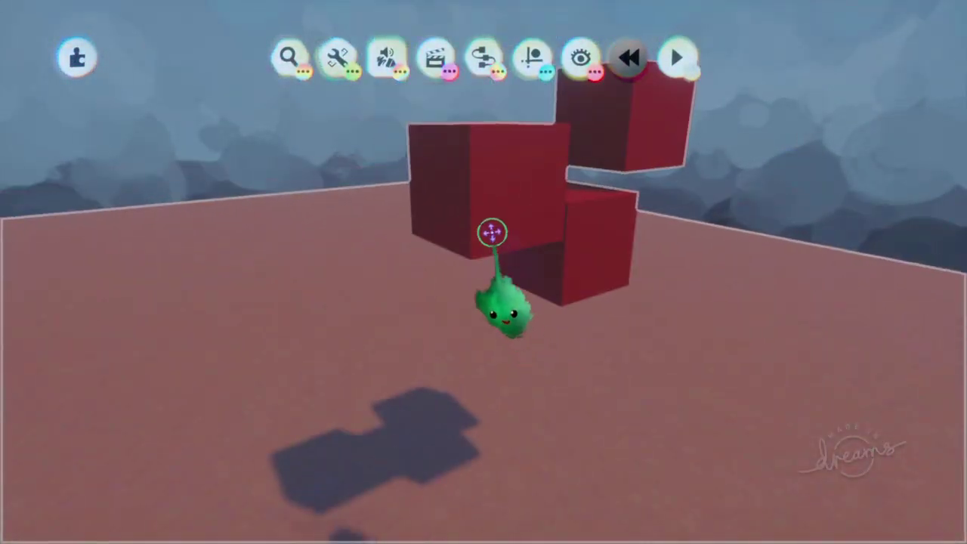
scroll(491, 232, down, 2)
click(481, 217)
click(484, 199)
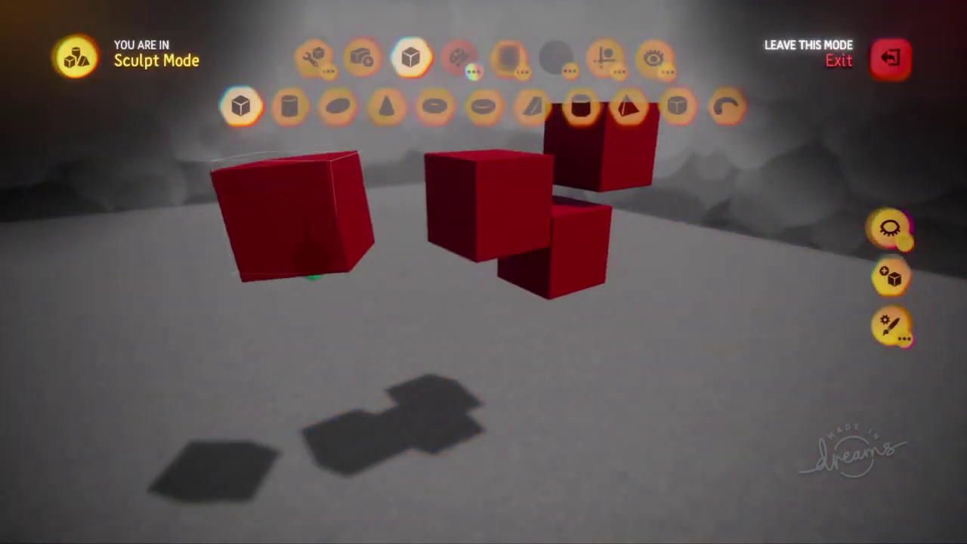
mouse_move(181, 332)
mouse_down()
mouse_move(627, 424)
mouse_move(900, 412)
mouse_up()
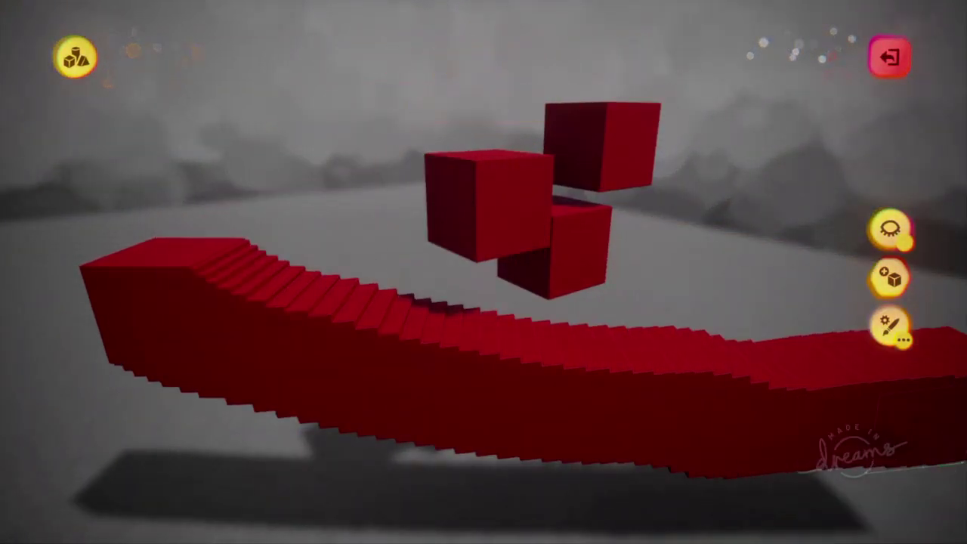
Save this version of the scene to the PS4 system with the version notes "Ghjre" and "6rti" on separate lines.
key(Escape)
key(Escape)
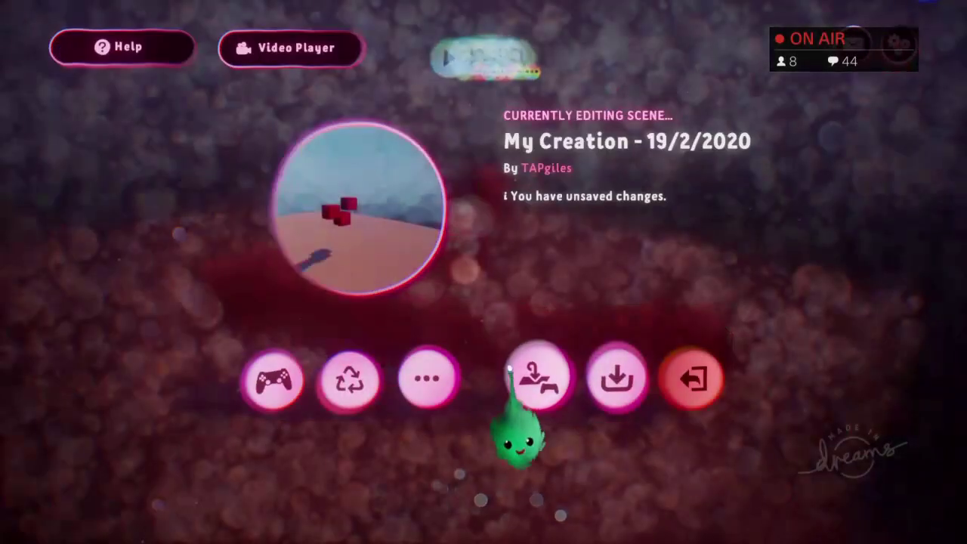
click(615, 379)
click(470, 367)
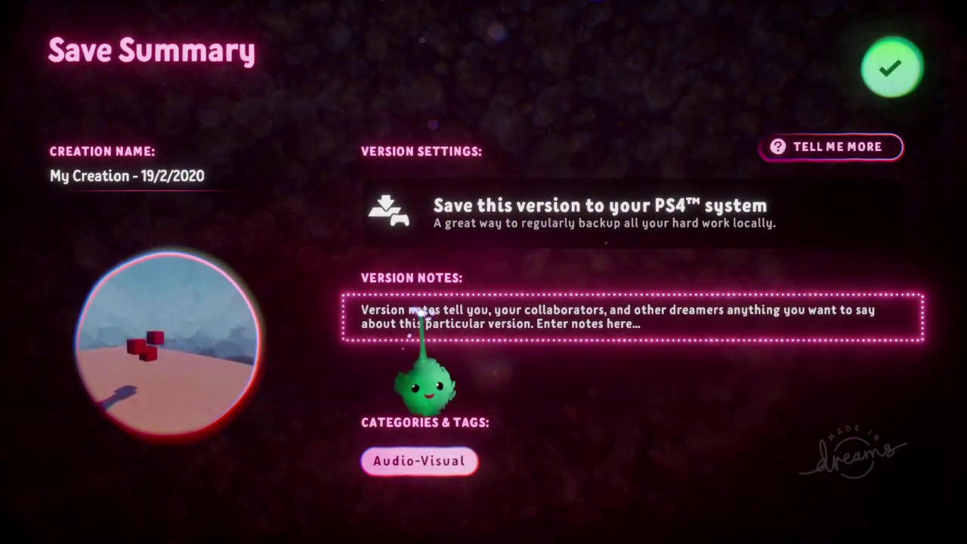
click(417, 311)
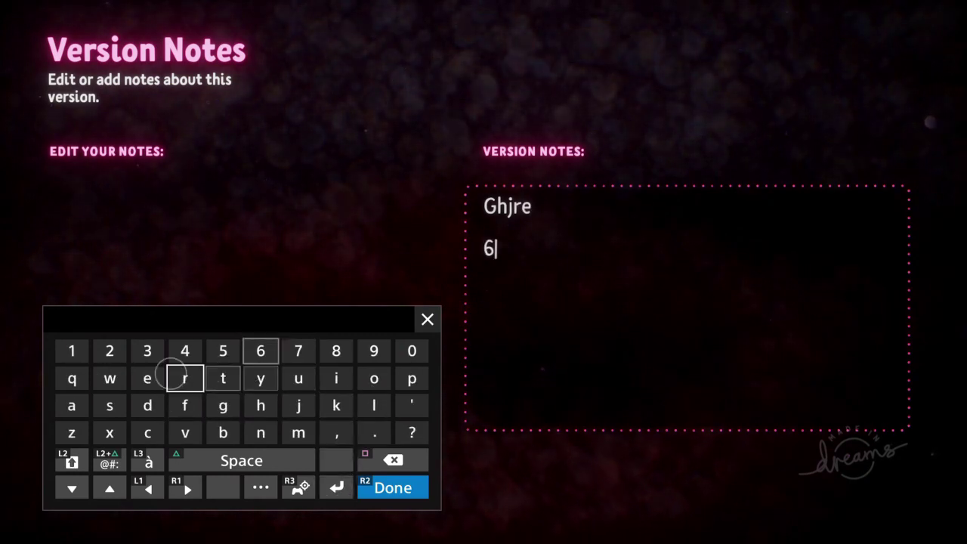
click(421, 491)
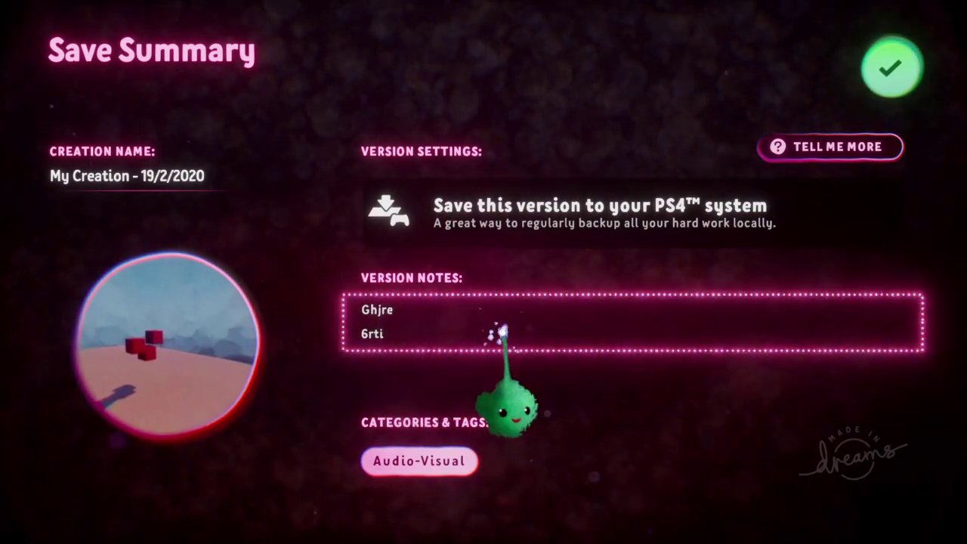
click(891, 66)
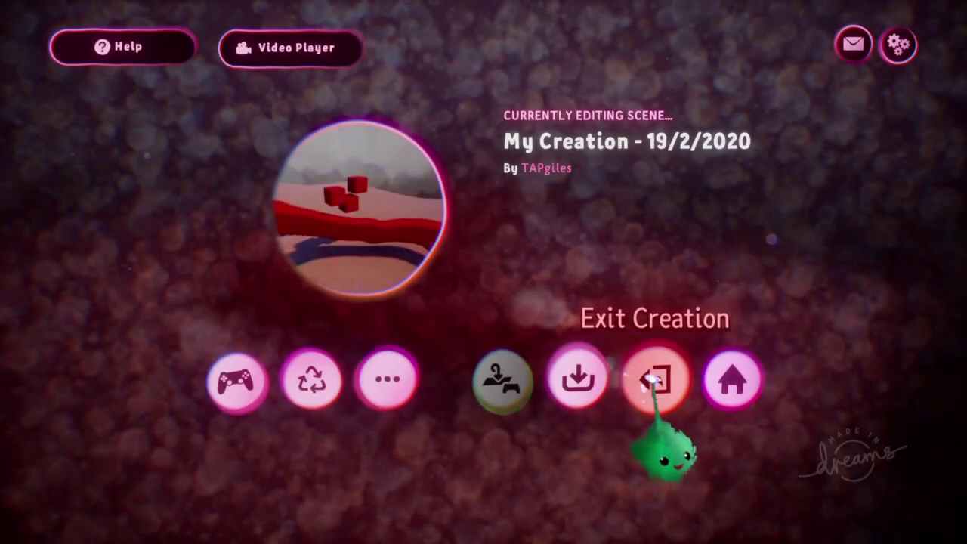
Exit the creation and look through its saved versions in Versions & Release.
click(653, 383)
click(616, 427)
scroll(526, 366, left, 5)
scroll(490, 309, right, 10)
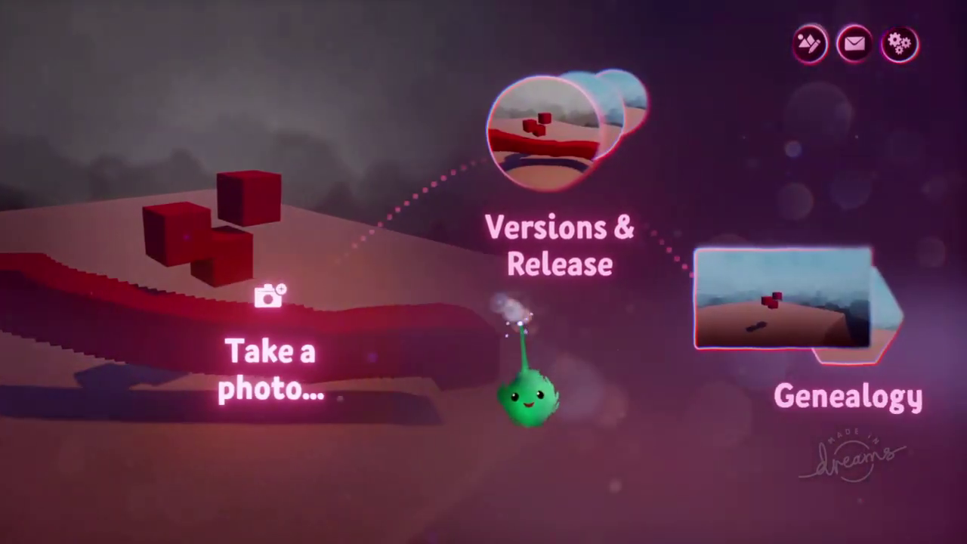
click(551, 140)
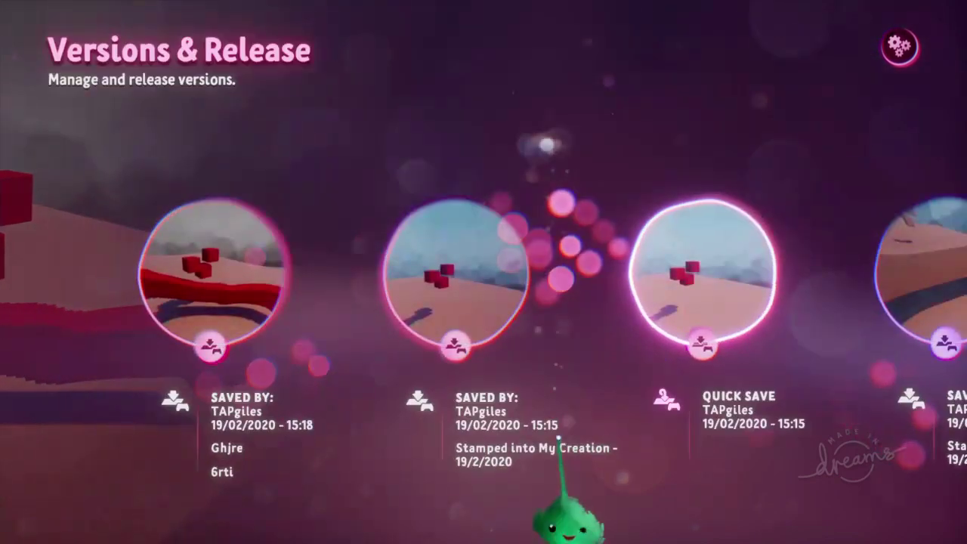
scroll(582, 438, right, 3)
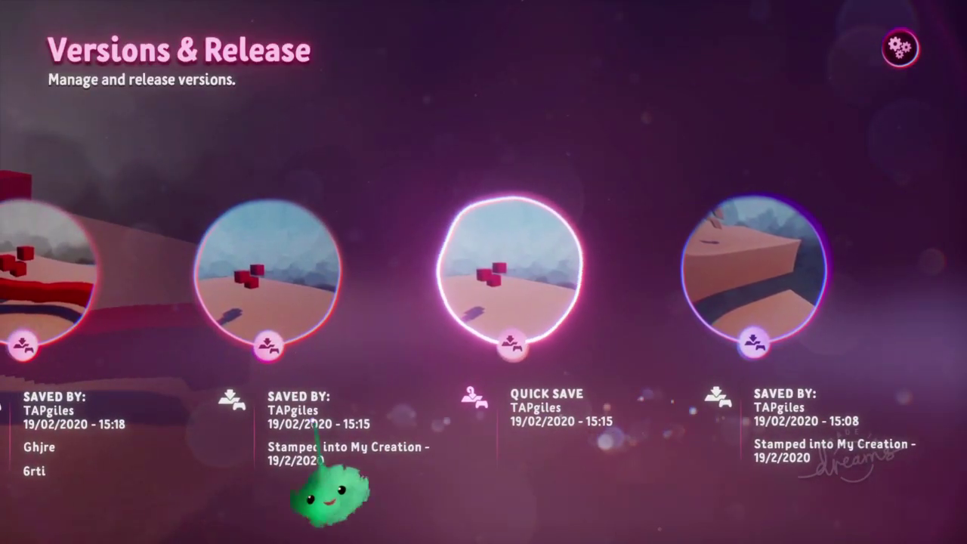
scroll(323, 458, left, 3)
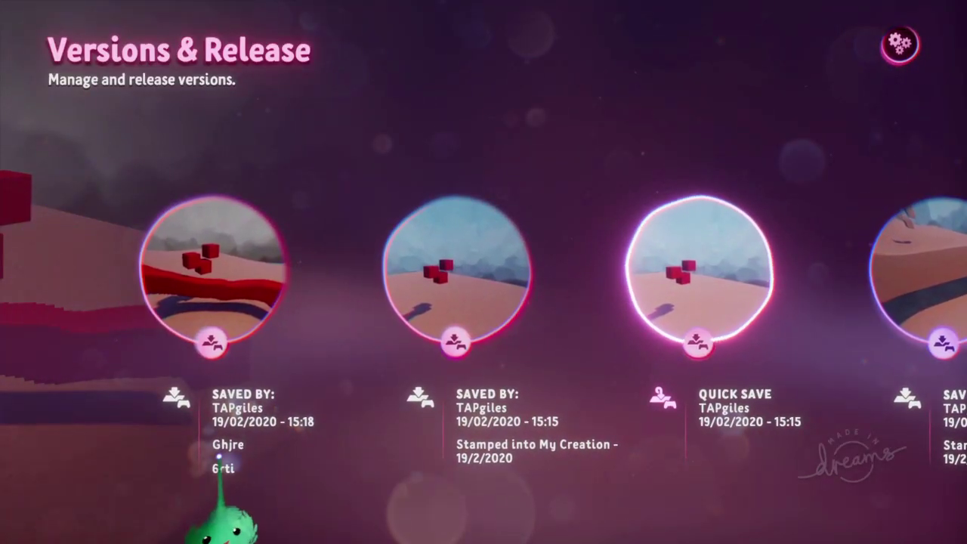
key(Escape)
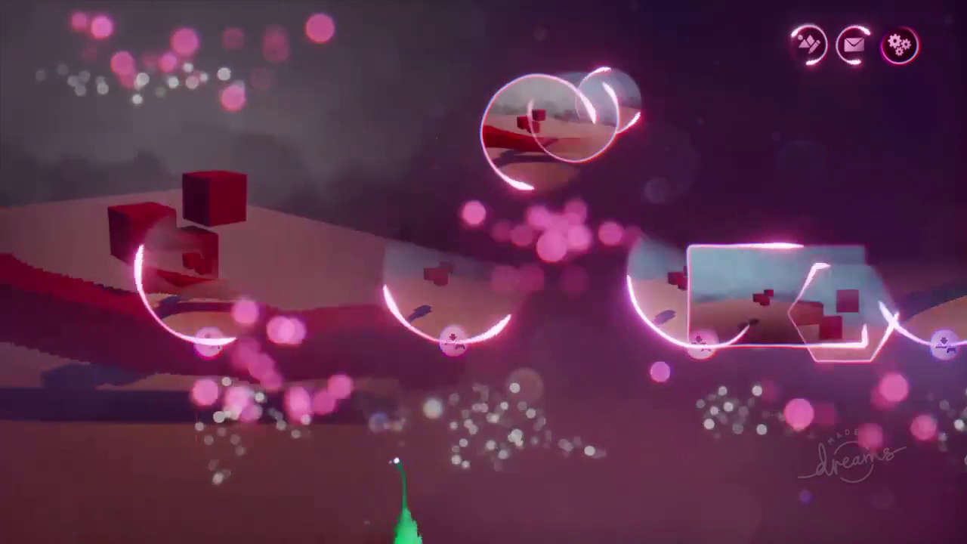
Reopen the scene for editing and tint the large raised slab purple.
key(Escape)
click(447, 441)
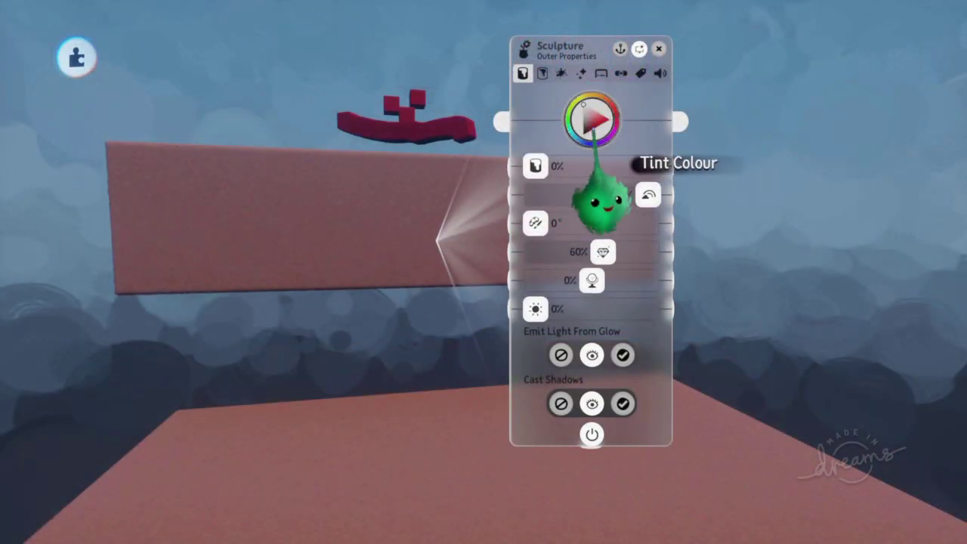
click(603, 140)
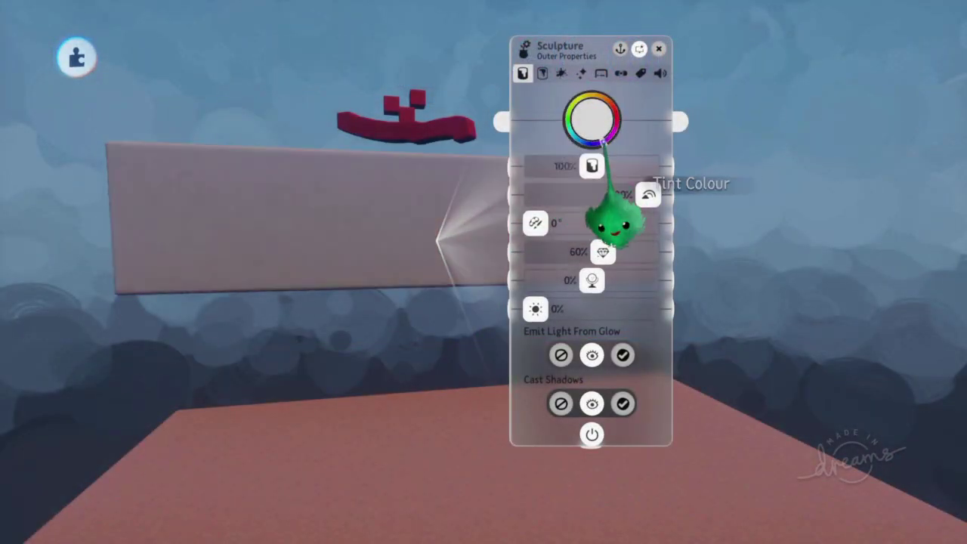
mouse_move(606, 140)
mouse_down()
mouse_move(596, 121)
mouse_move(620, 137)
mouse_up()
key(Escape)
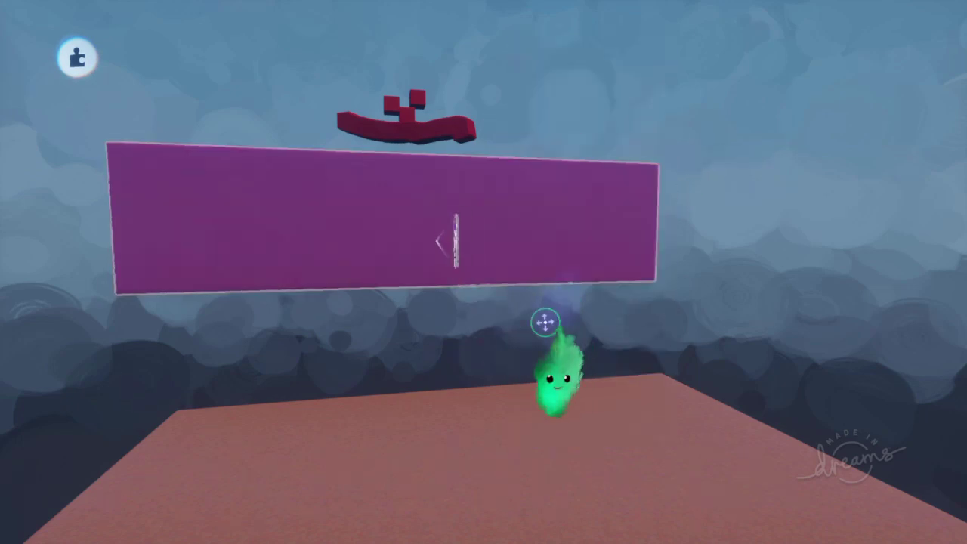
Quick save and exit the scene, and open its earlier saved version with the notes "Ghjre 6rti" for editing.
key(Escape)
click(696, 371)
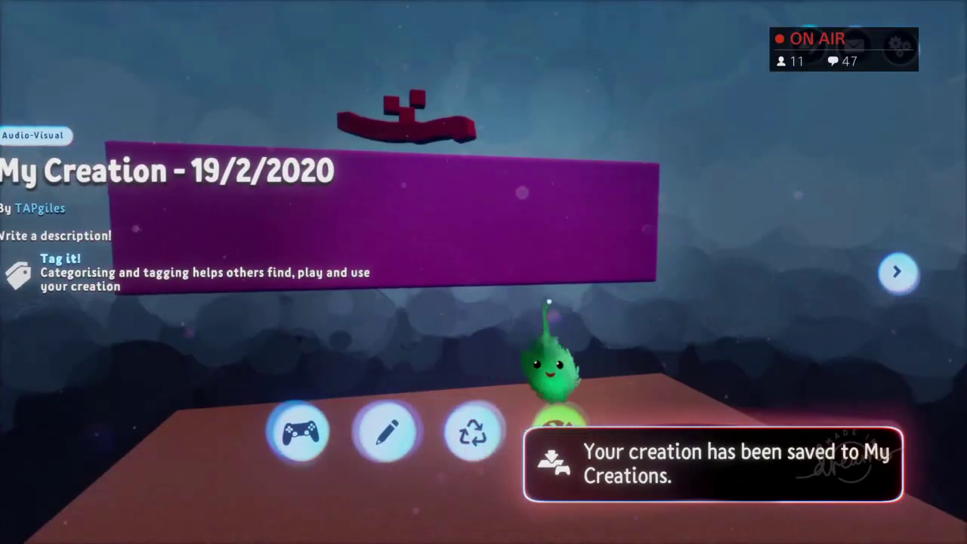
key(Right)
click(381, 227)
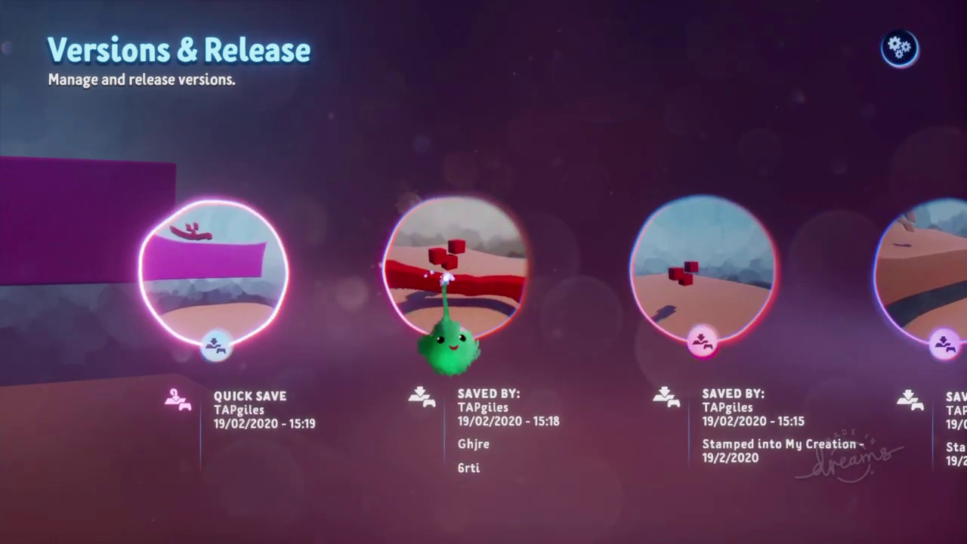
click(462, 250)
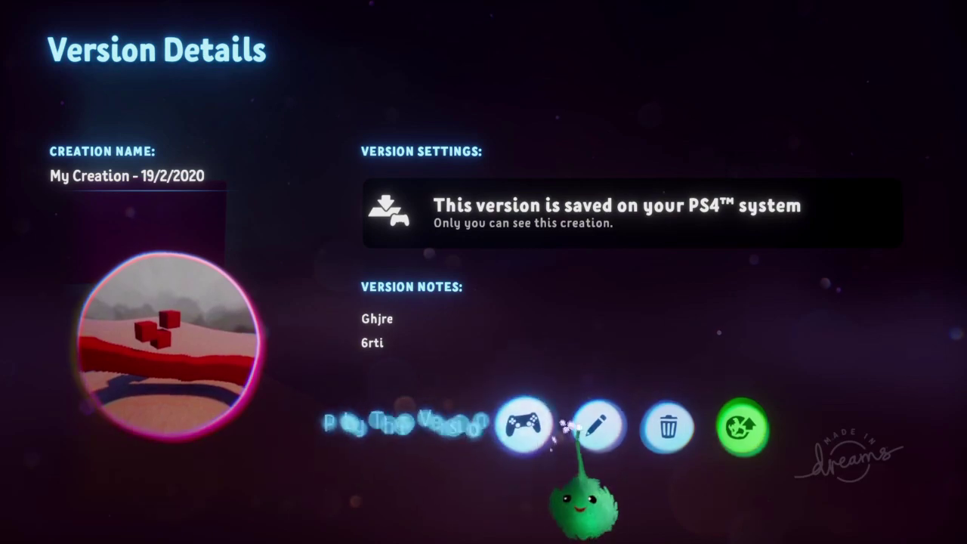
click(597, 428)
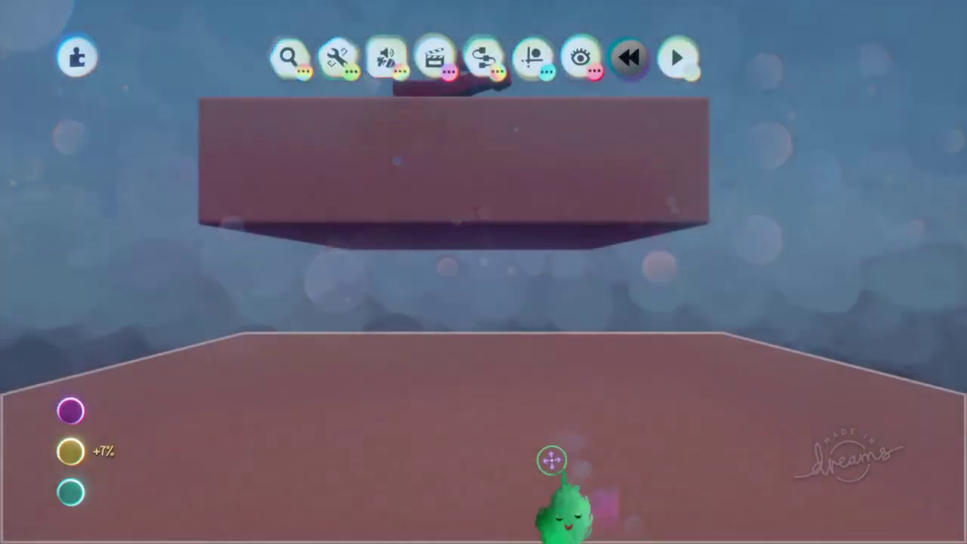
Shift the raised slab together with its red sculpture slightly sideways and quick save the scene.
middle_drag(531, 380, 404, 328)
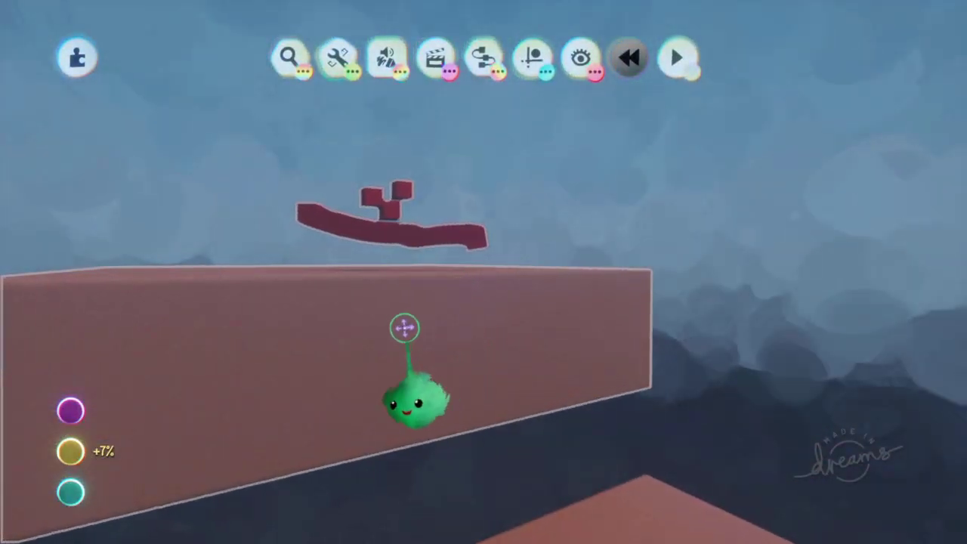
key(Escape)
drag(394, 363, 421, 355)
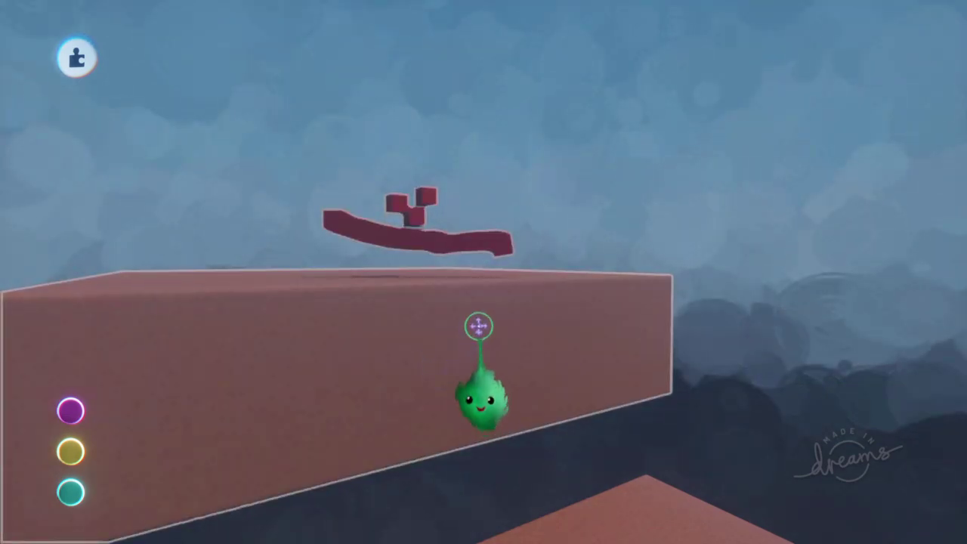
key(Escape)
click(543, 385)
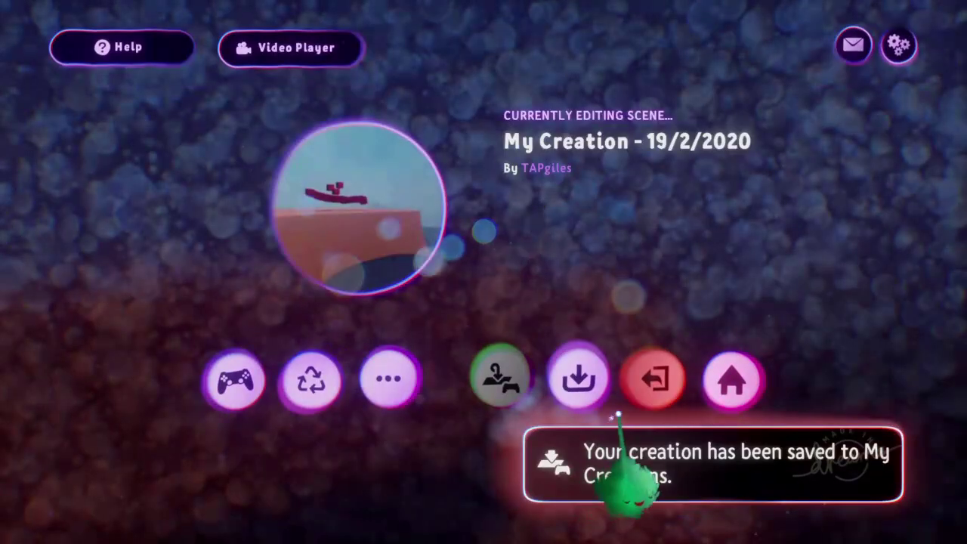
Exit the scene and open the red cubes element from My Creations for editing.
click(645, 405)
key(Escape)
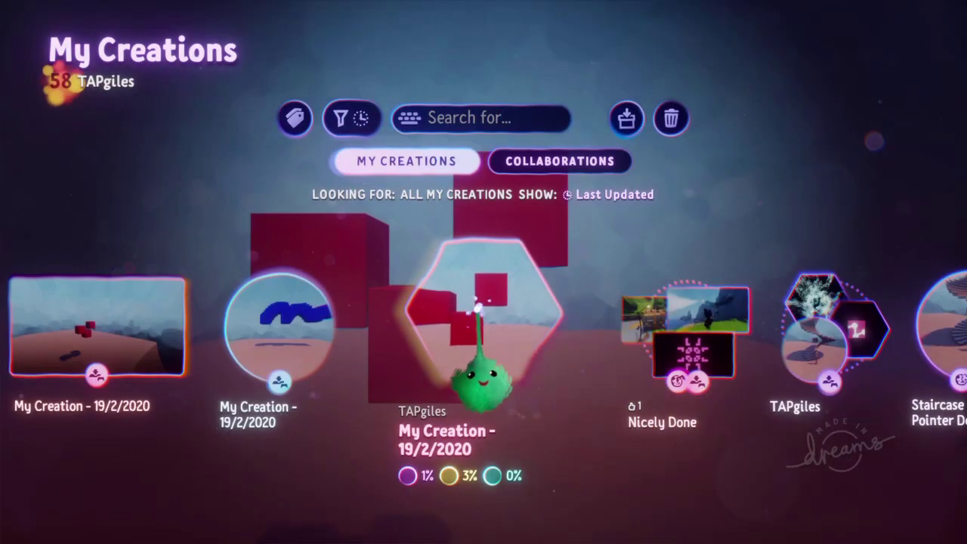
click(477, 308)
click(445, 437)
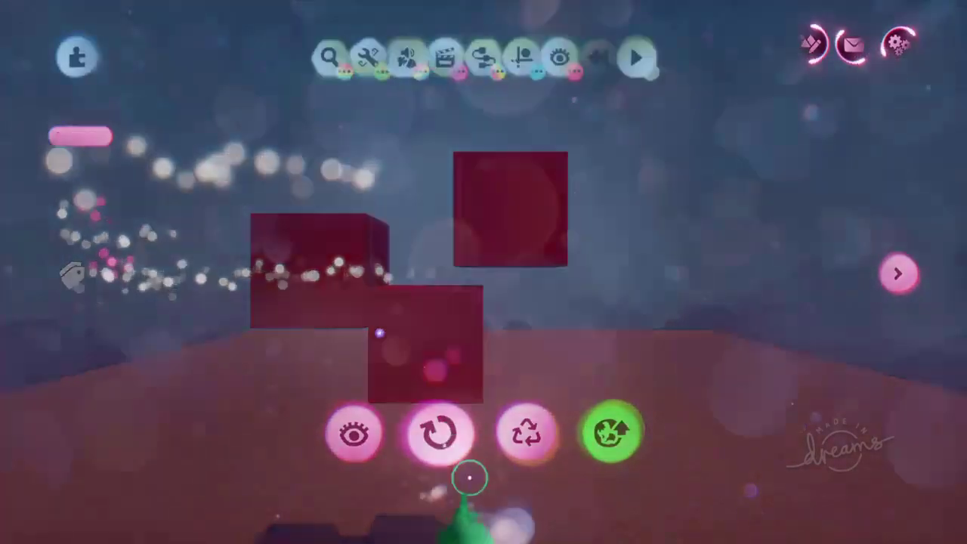
Save this version of the red cubes element online as PRIVATE, leaving the version notes blank.
key(Escape)
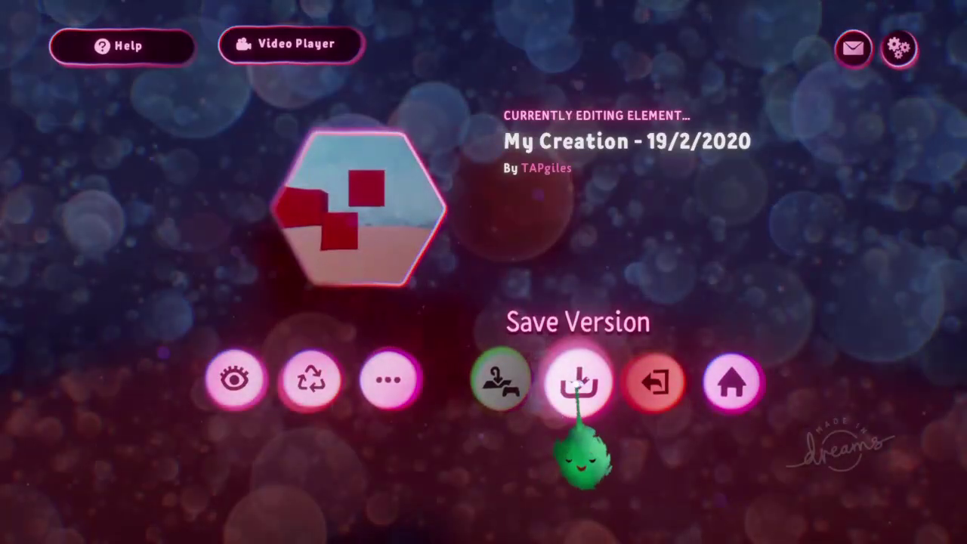
click(575, 387)
click(572, 386)
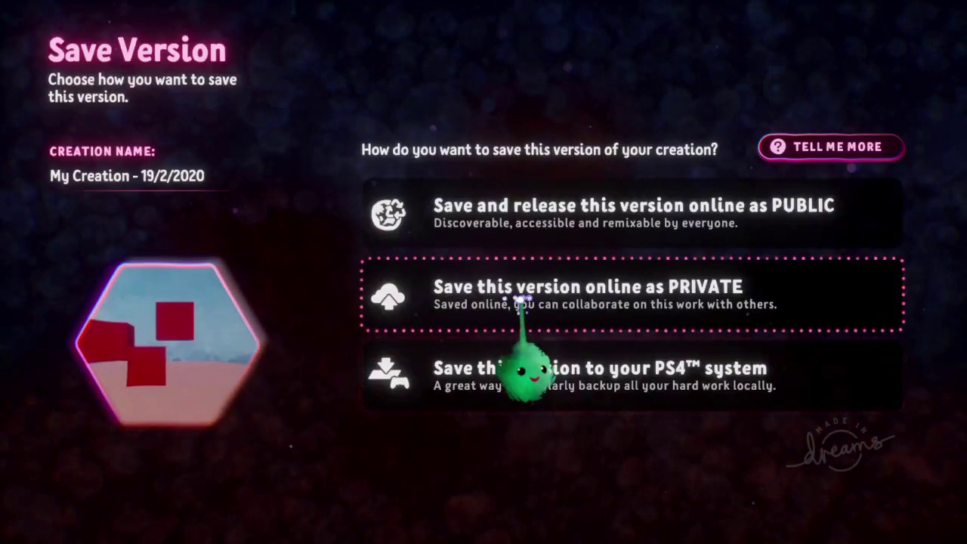
click(658, 304)
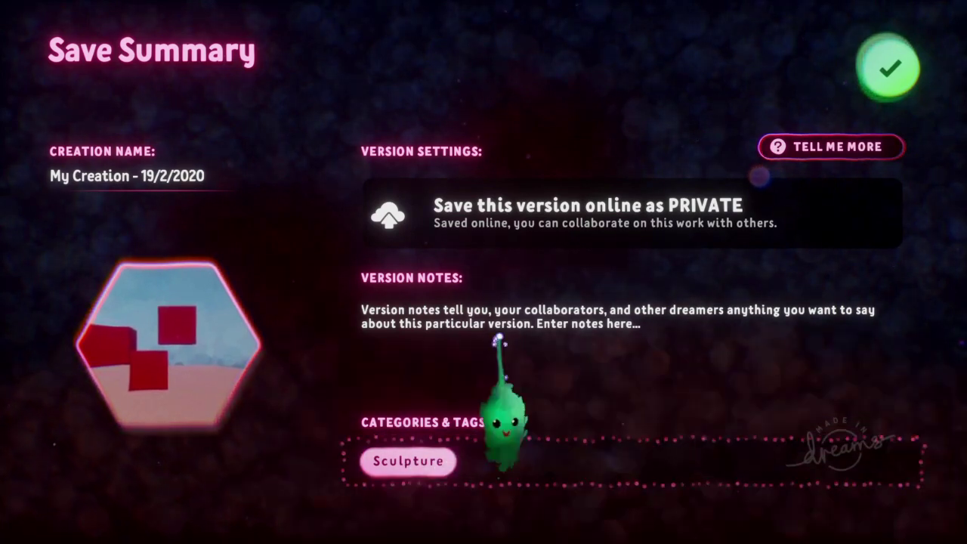
click(892, 68)
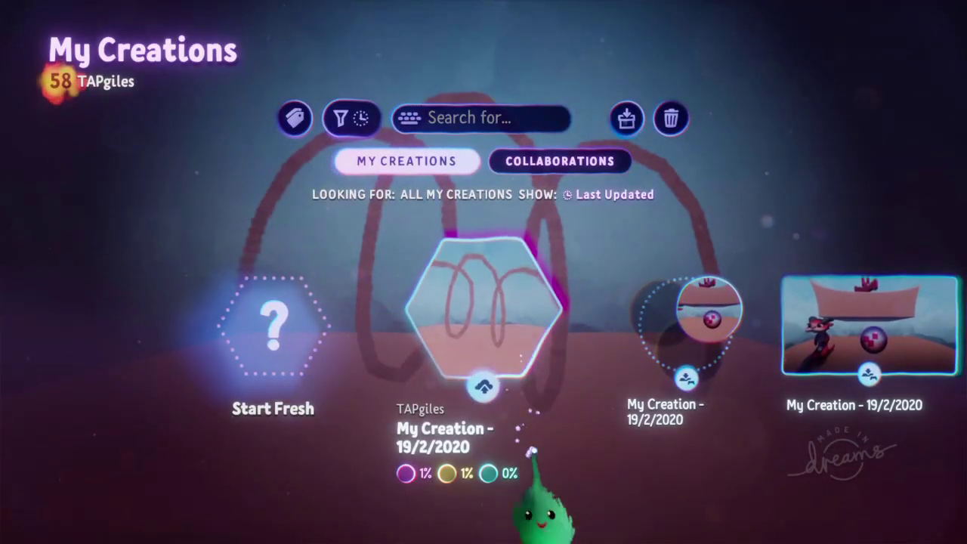
Open the red loops contraption element from My Creations for editing.
click(289, 293)
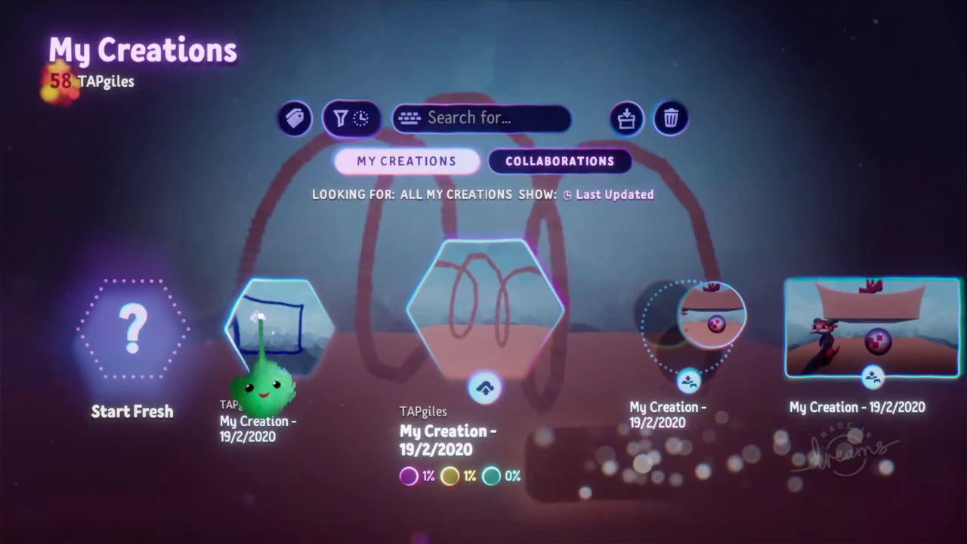
click(455, 304)
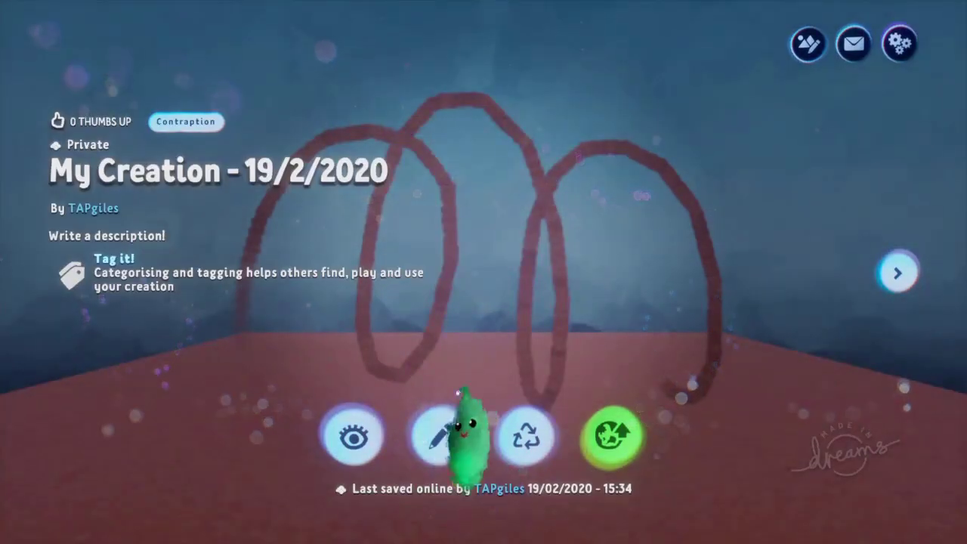
click(438, 433)
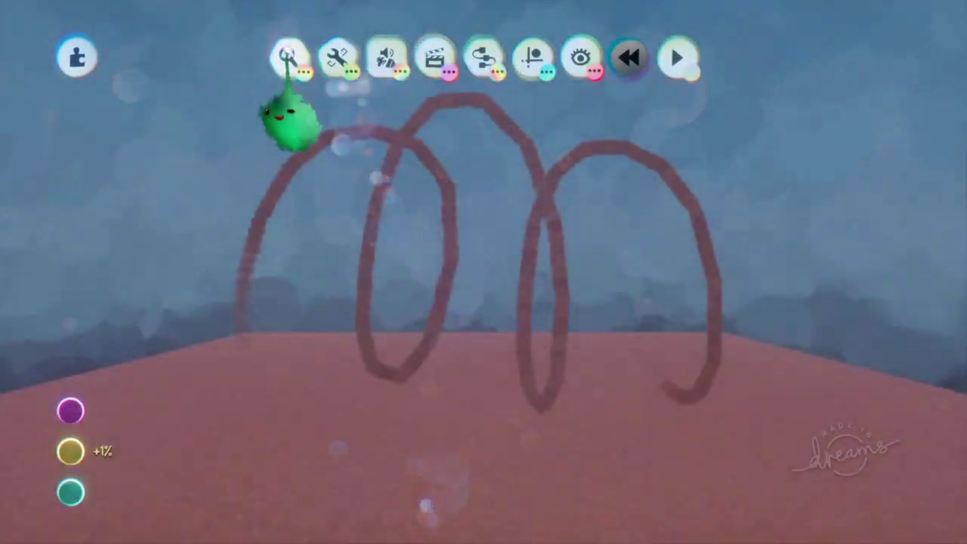
Stamp the blue rectangle outline element from My Creations into the red loops scene.
click(290, 57)
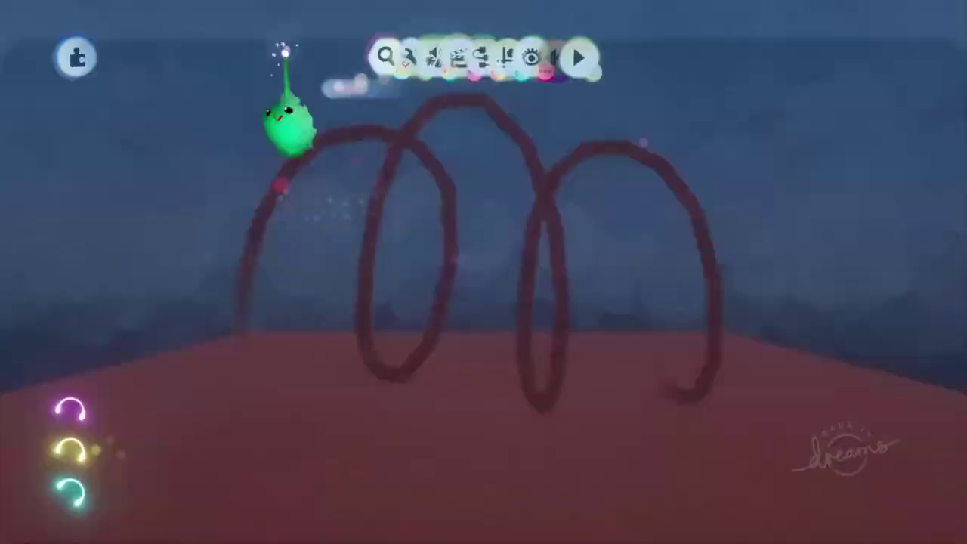
key(Escape)
key(Escape)
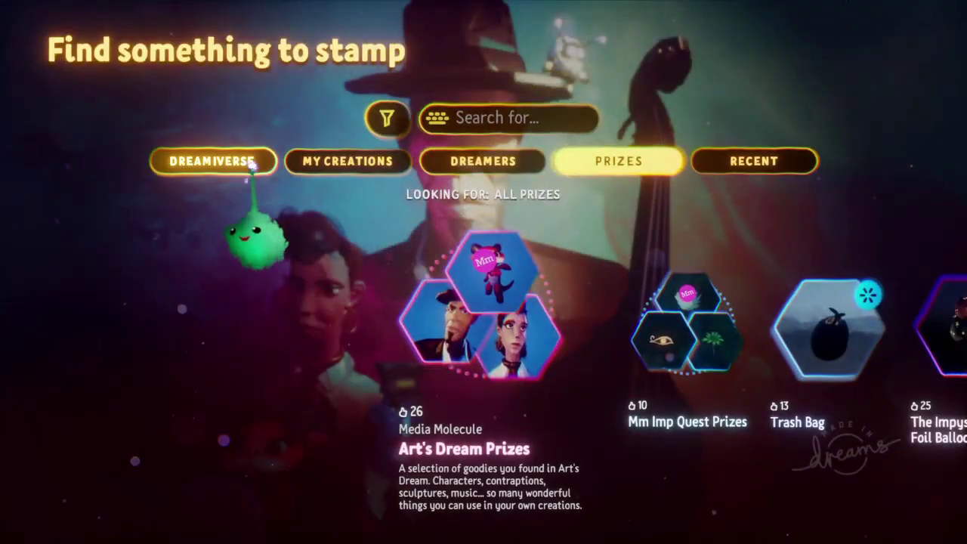
click(314, 168)
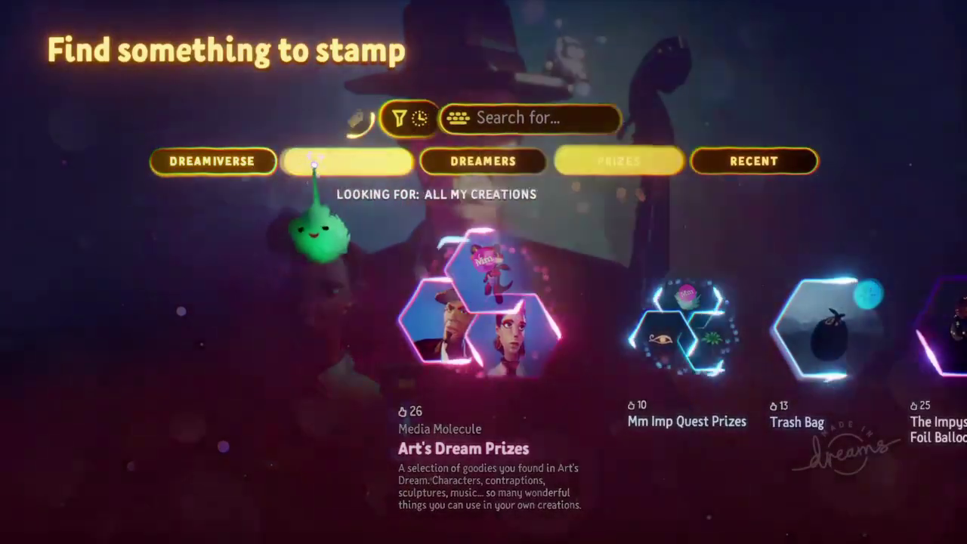
click(449, 273)
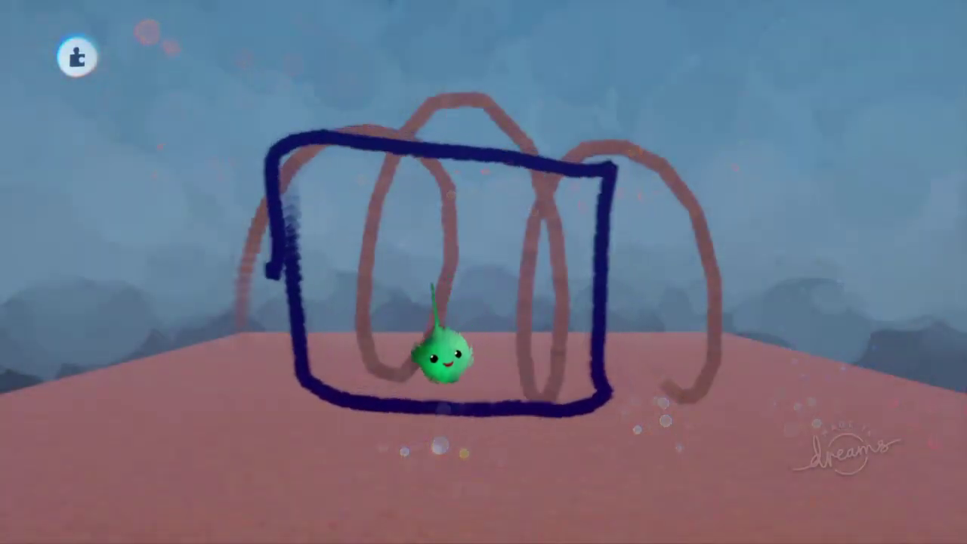
Exit the element and save the creation before leaving.
key(Escape)
click(687, 385)
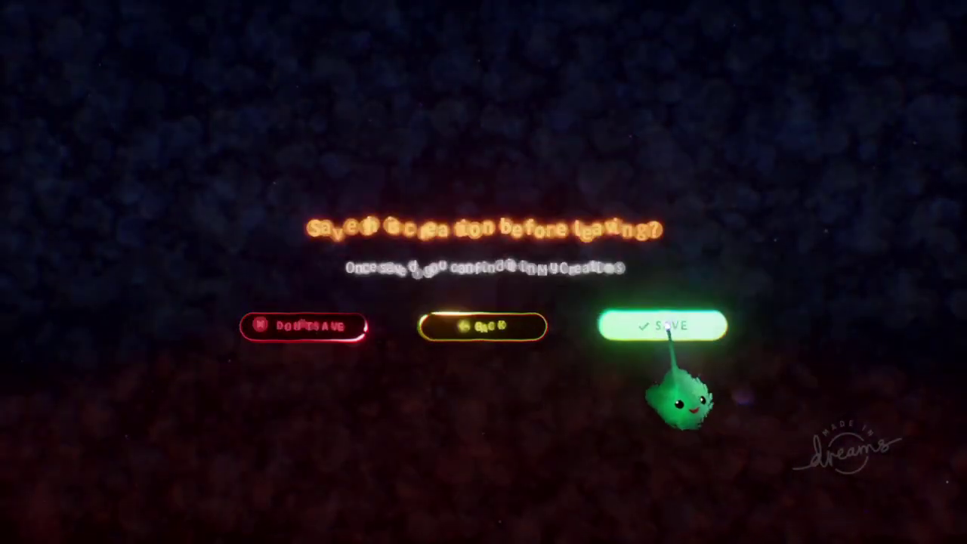
click(668, 326)
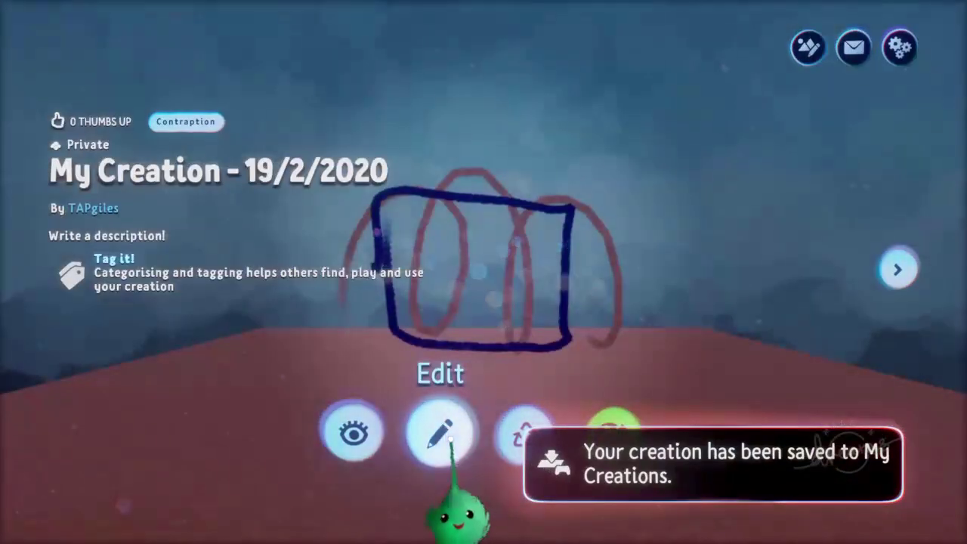
Reopen the element for editing and try to save this version online as PRIVATE, backing out of the blue outline element's save choice.
click(450, 439)
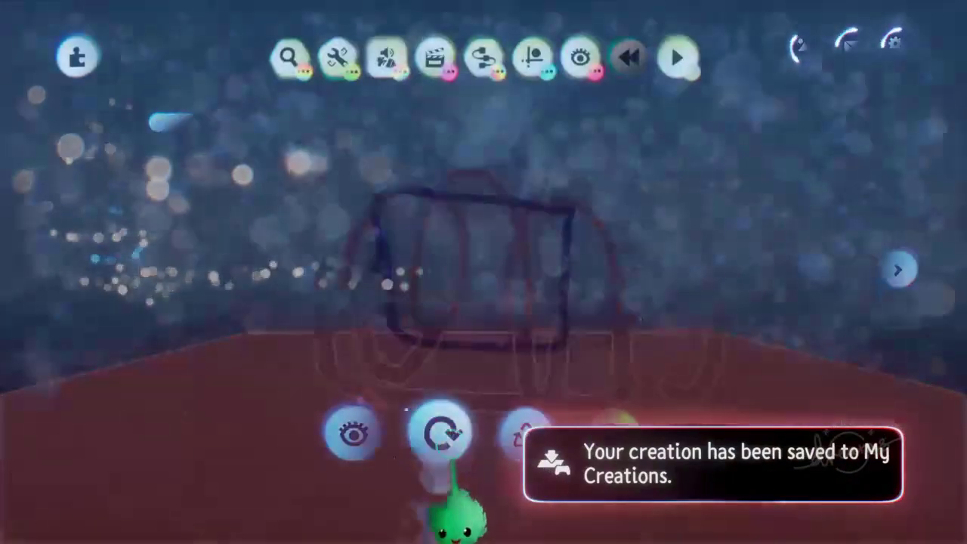
key(Escape)
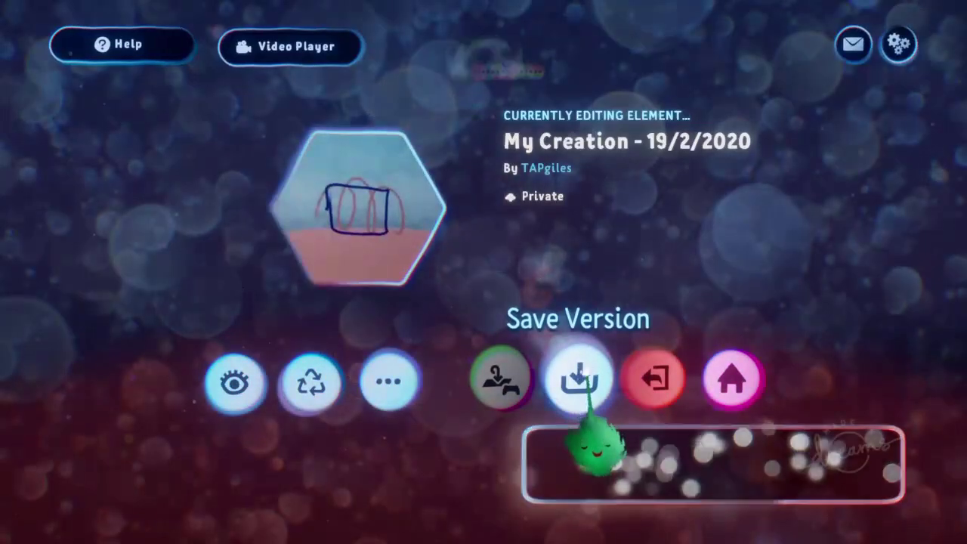
click(586, 383)
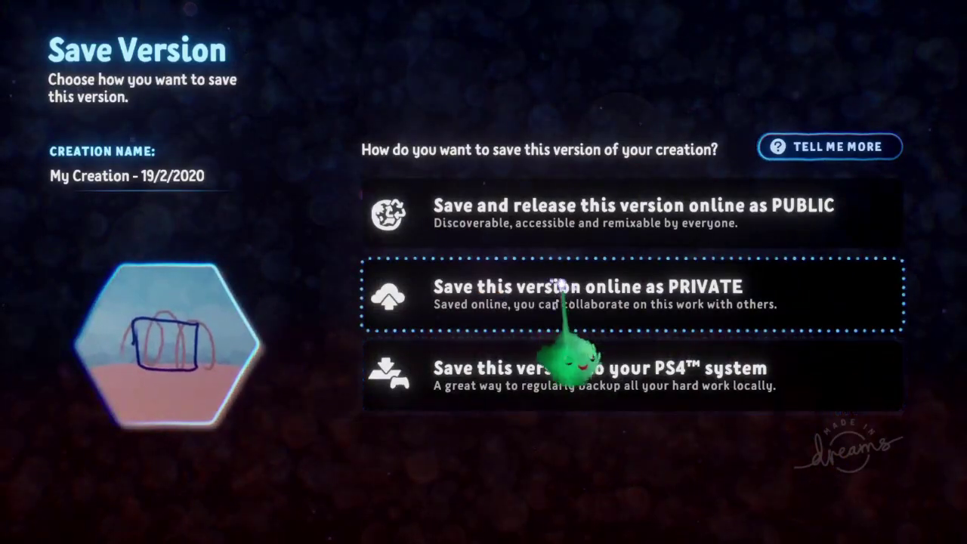
click(559, 285)
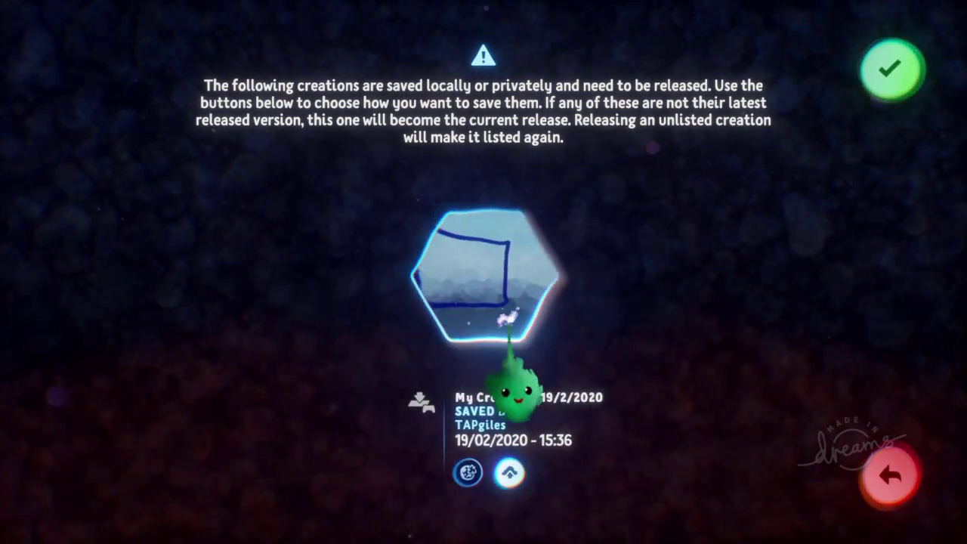
click(891, 475)
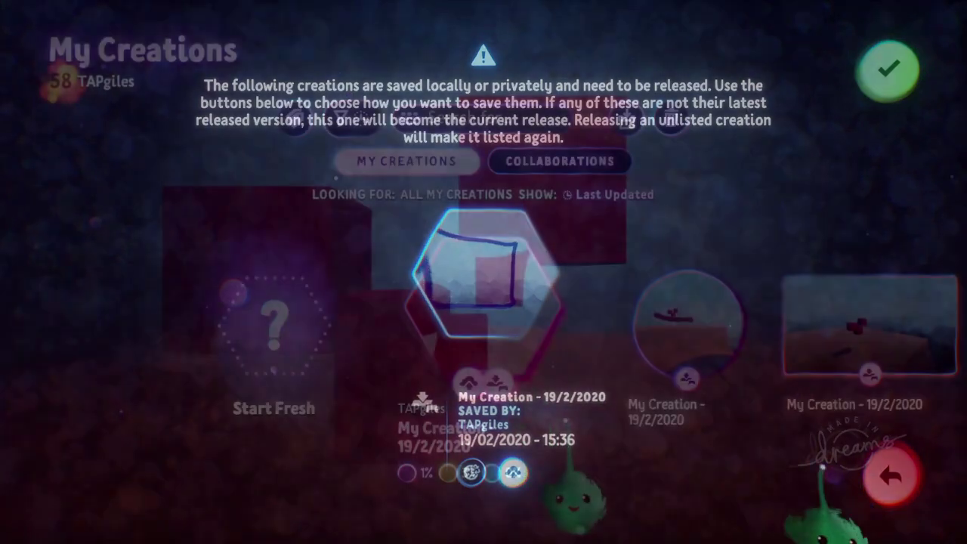
Open the scene with red cubes above a curved red bar for editing and begin saving and releasing this version.
scroll(593, 446, right, 1)
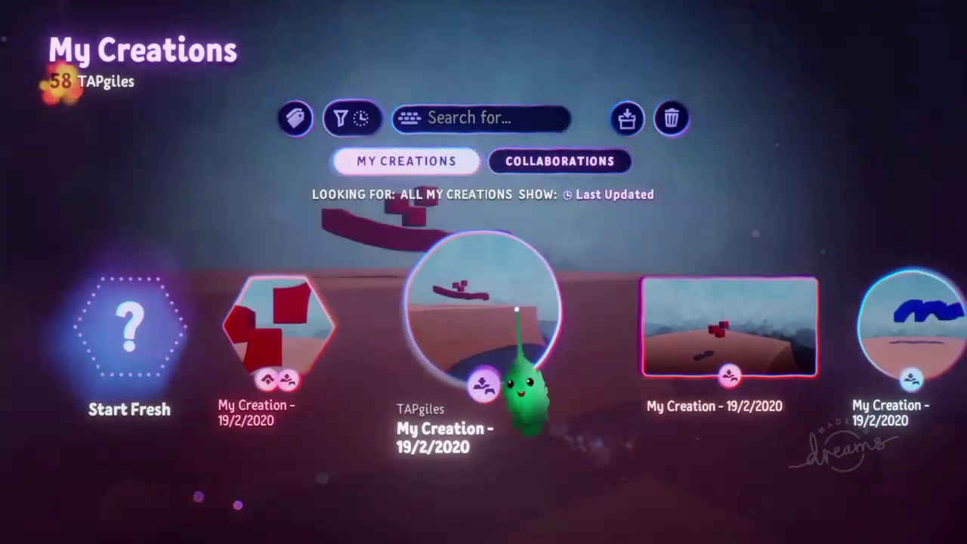
click(520, 333)
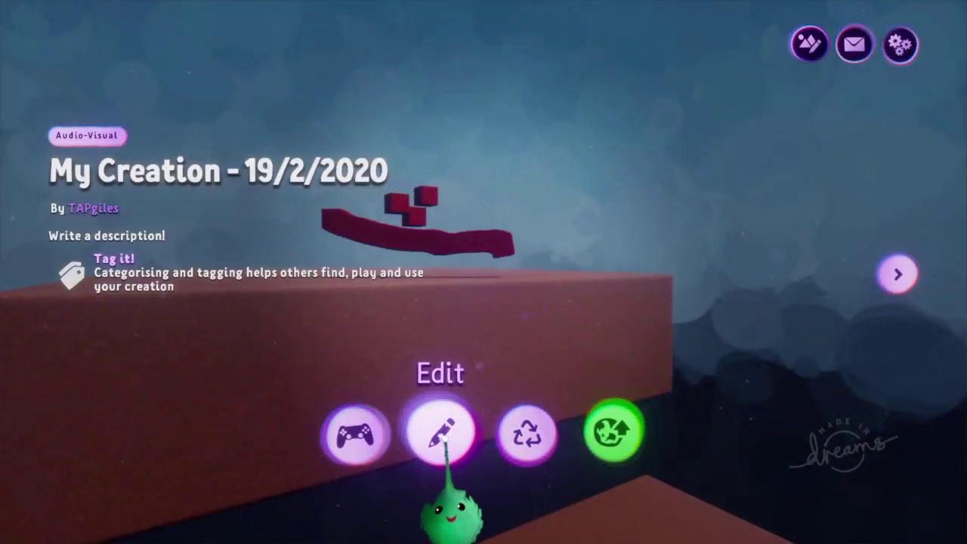
click(443, 438)
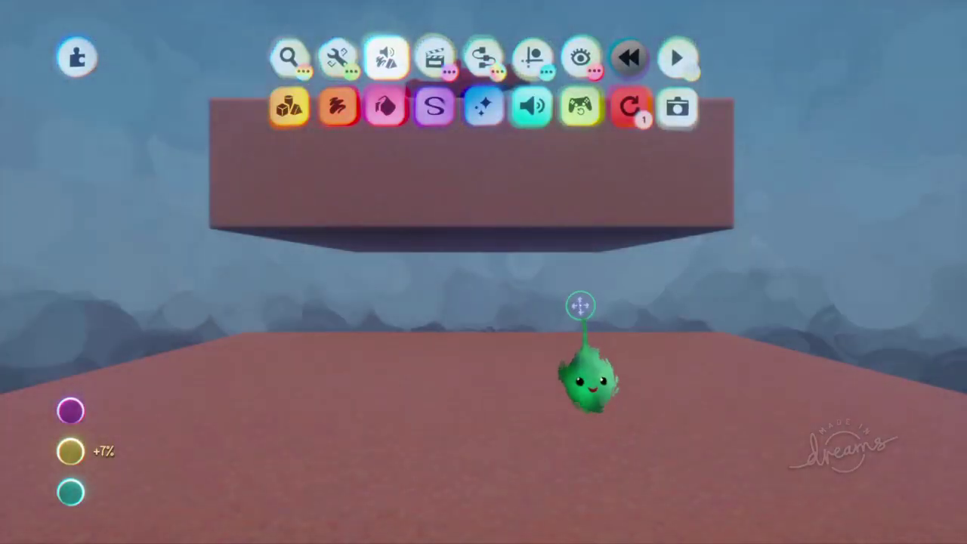
key(Escape)
click(578, 384)
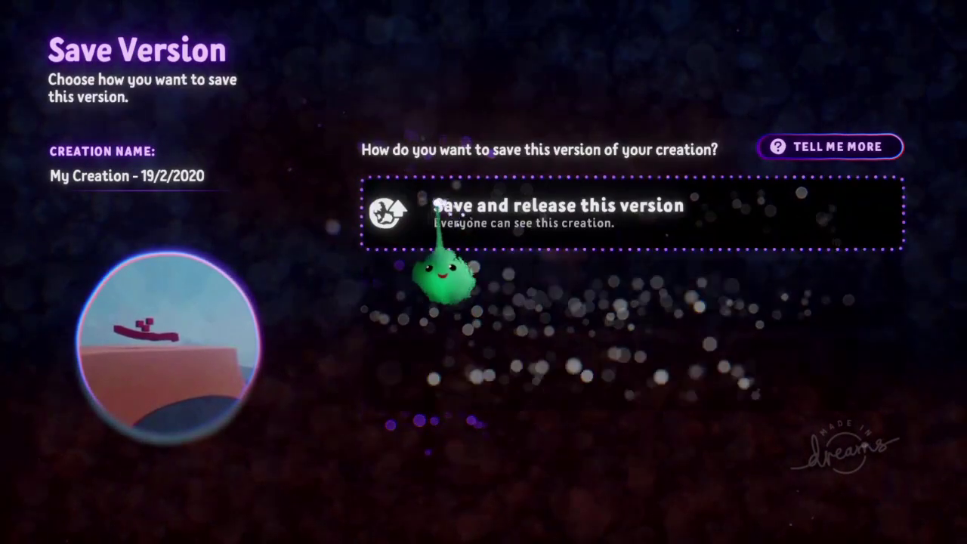
click(497, 218)
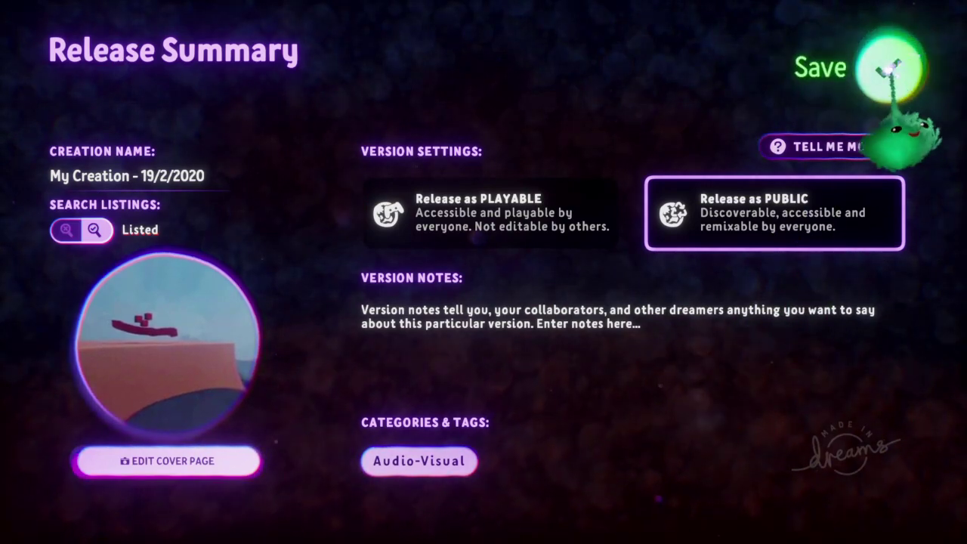
Try to release the scene as PUBLIC, backing out at the red cubes element it depends on.
click(890, 67)
click(605, 361)
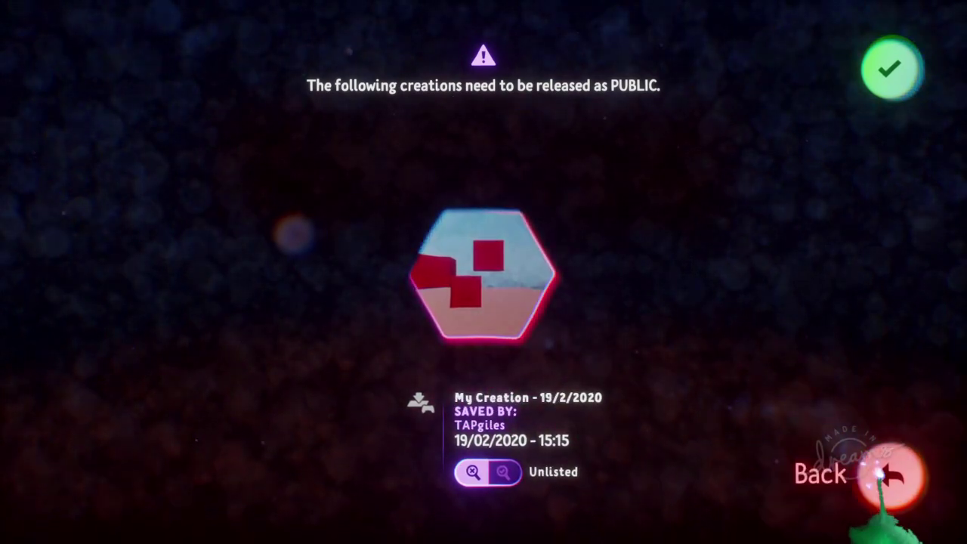
click(881, 473)
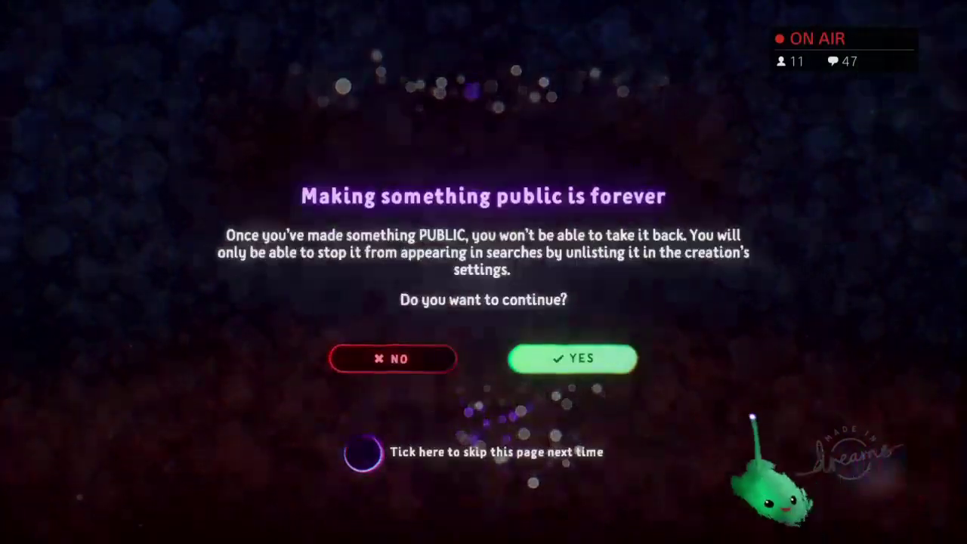
click(593, 367)
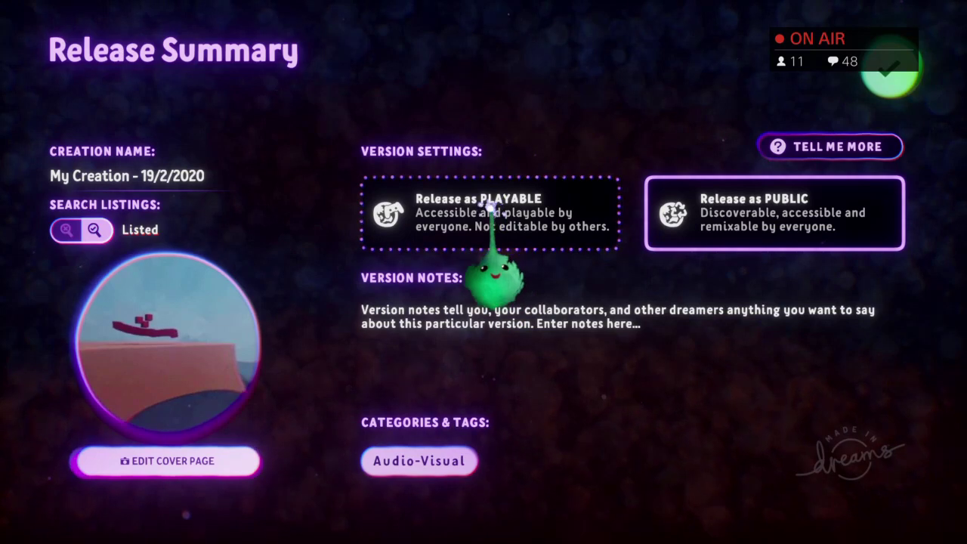
Release the scene as PLAYABLE and listed, saving the red cubes element it contains online as private.
click(491, 208)
click(888, 72)
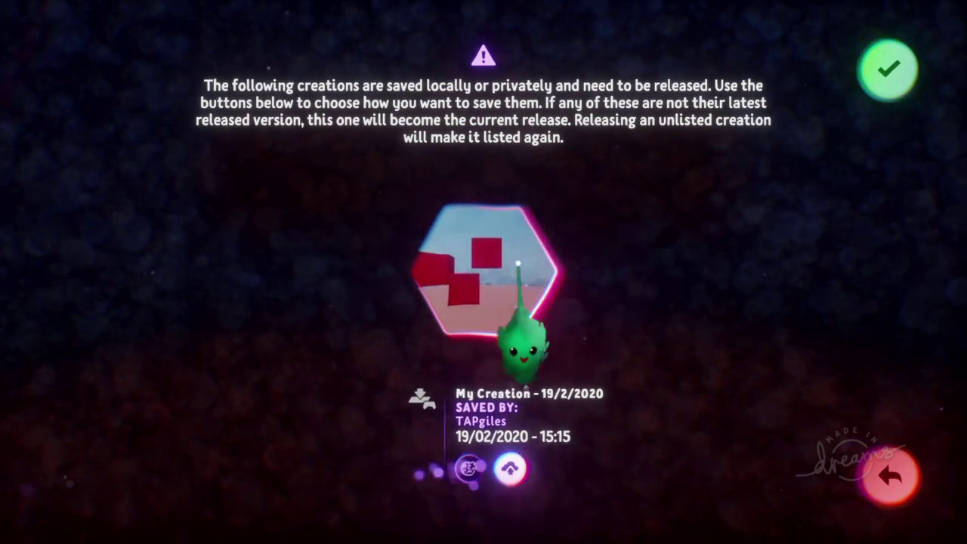
key(Escape)
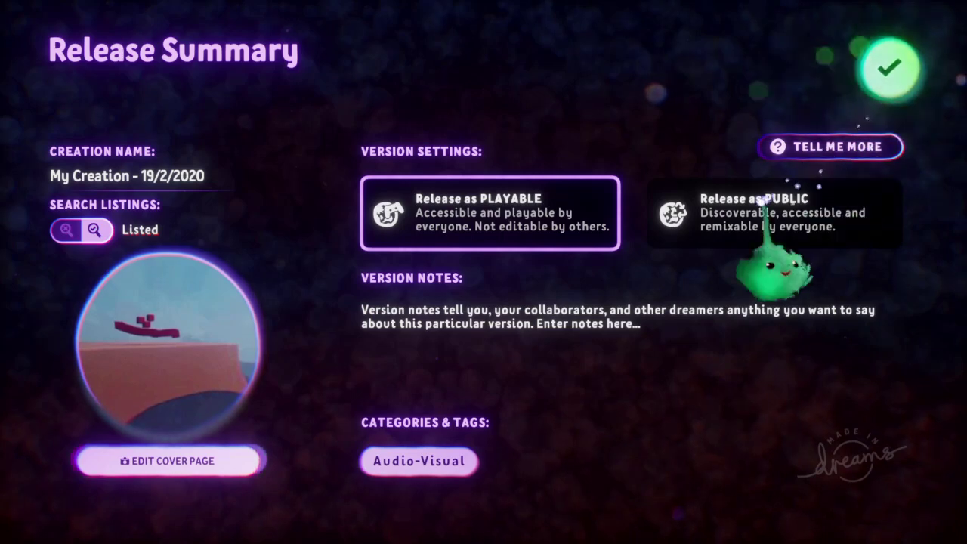
click(890, 68)
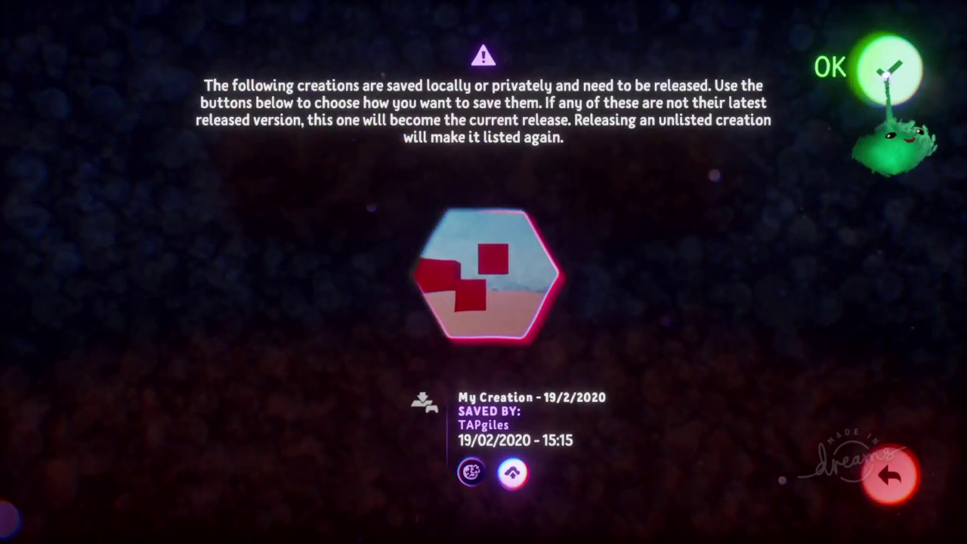
click(888, 68)
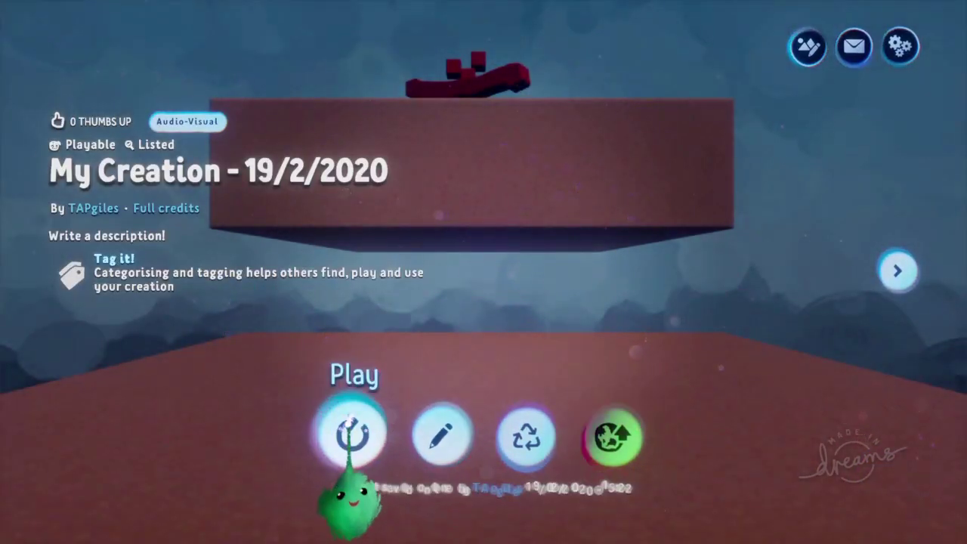
Play the released scene briefly and exit back to My Creations.
click(348, 432)
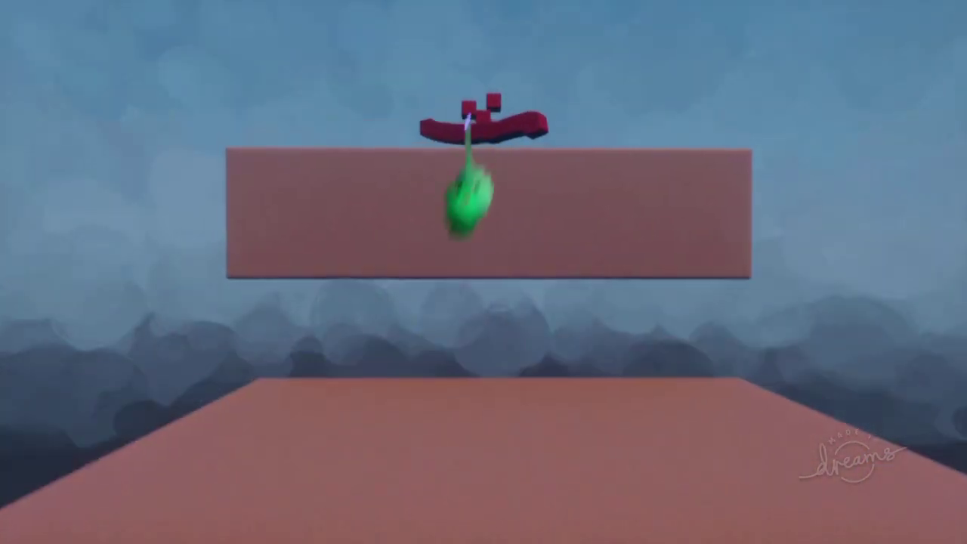
key(Escape)
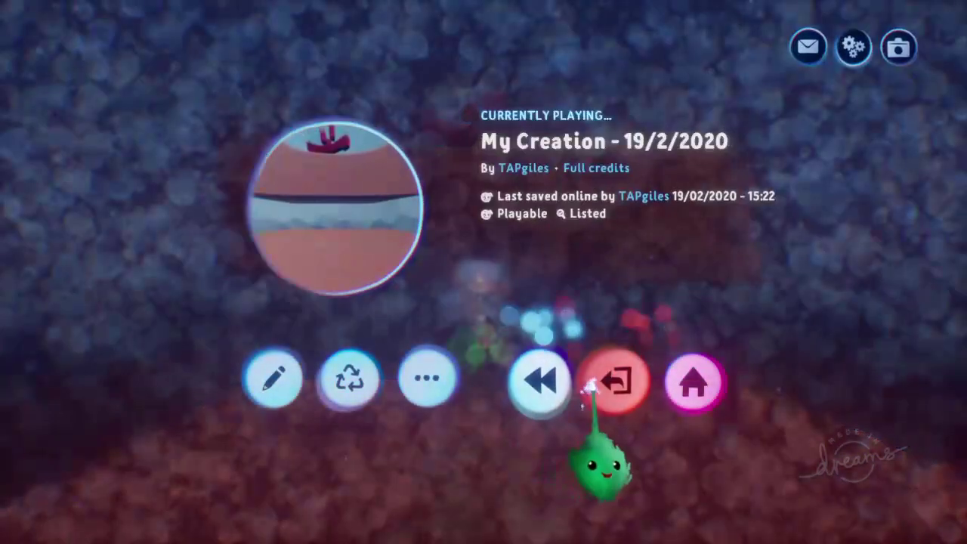
click(593, 385)
key(Escape)
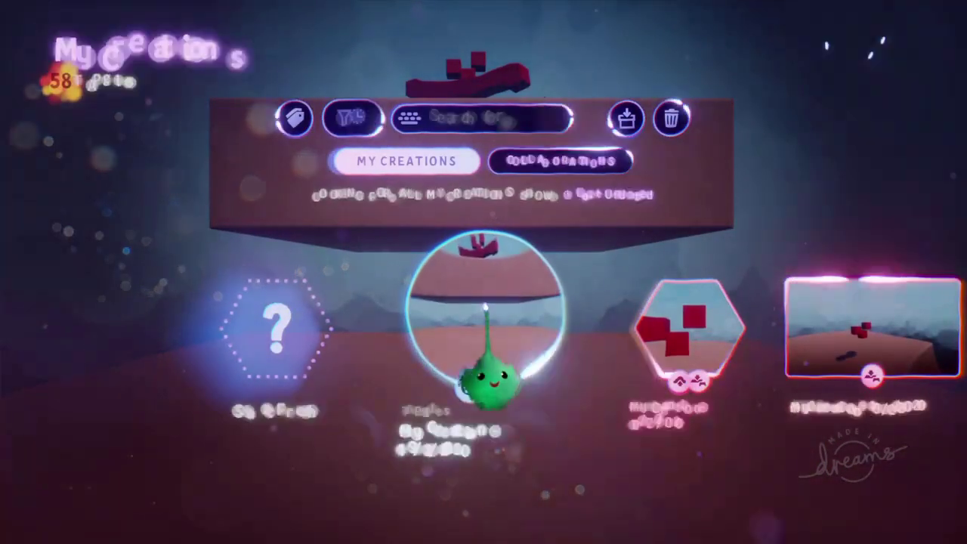
Reopen the playable scene for editing and browse the prizes available to stamp.
click(486, 305)
click(433, 448)
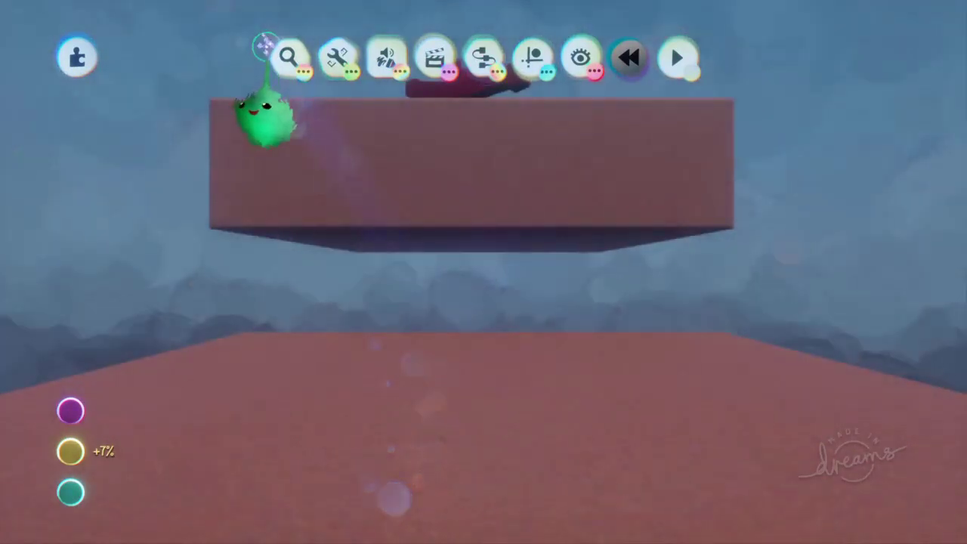
click(286, 57)
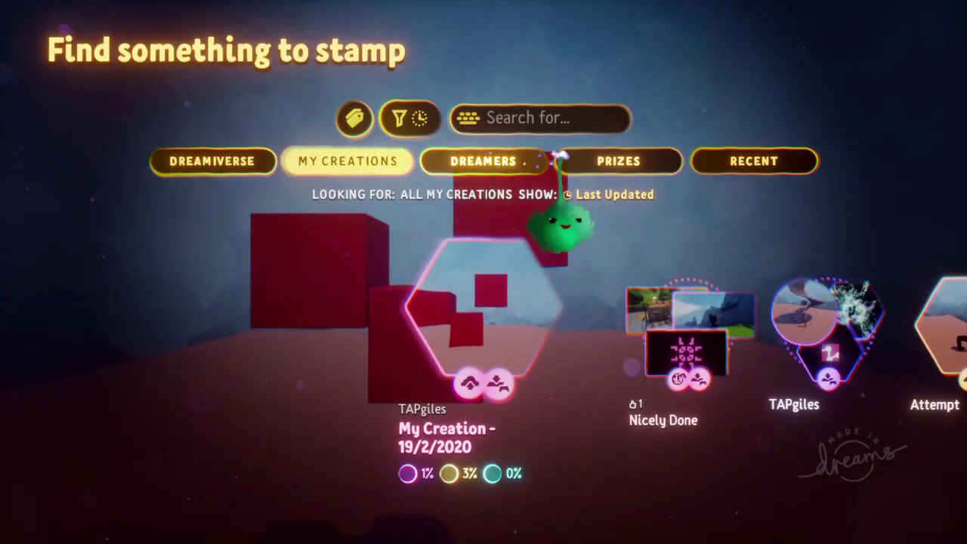
click(576, 160)
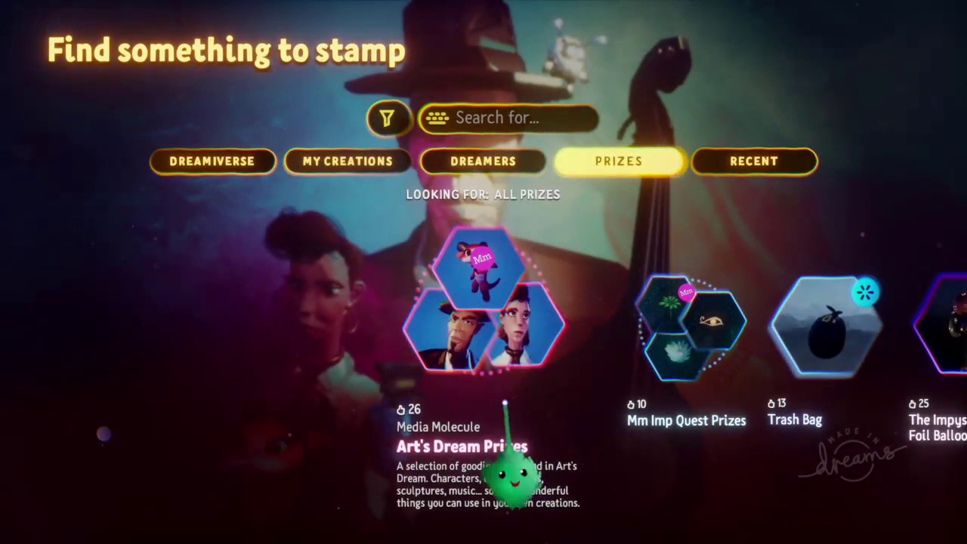
key(Escape)
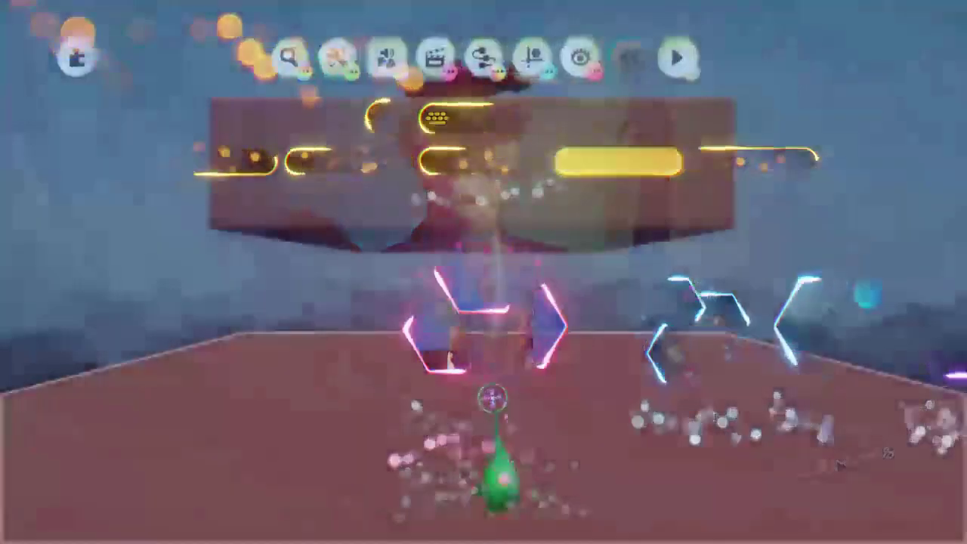
Choose the Prize Bubble gadget from the gadgets to place it in the scene.
click(484, 53)
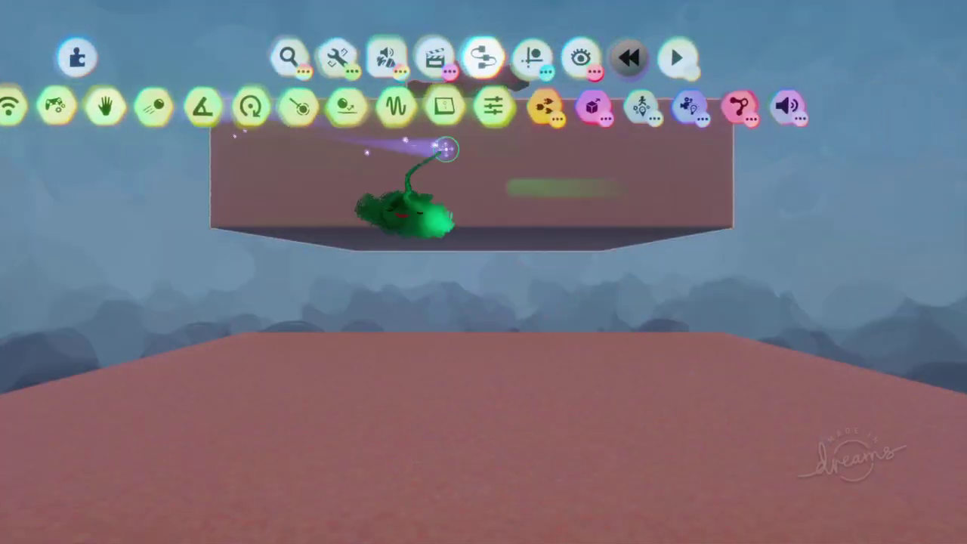
click(673, 108)
click(436, 108)
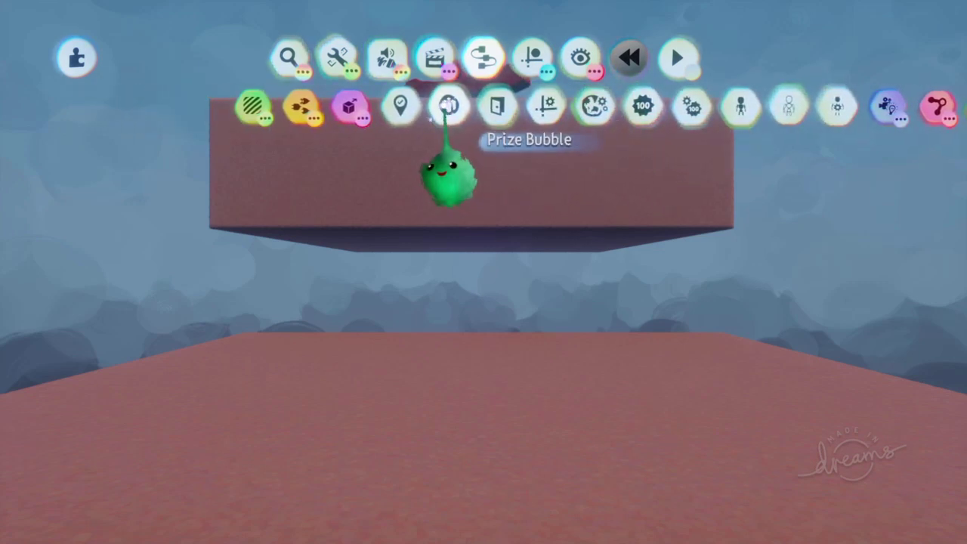
click(449, 106)
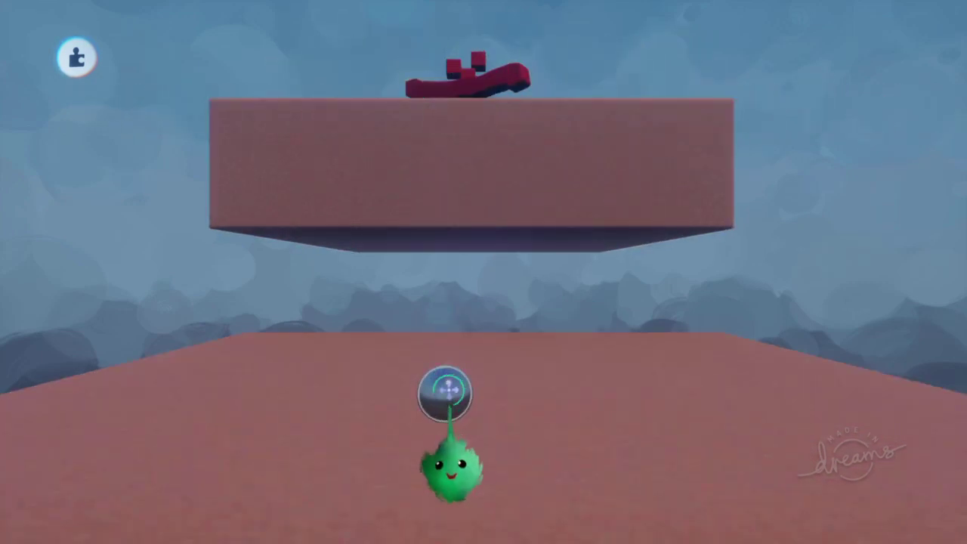
Stamp the prize bubble over the floor and set its item to the red cubes element from My Creations.
click(450, 390)
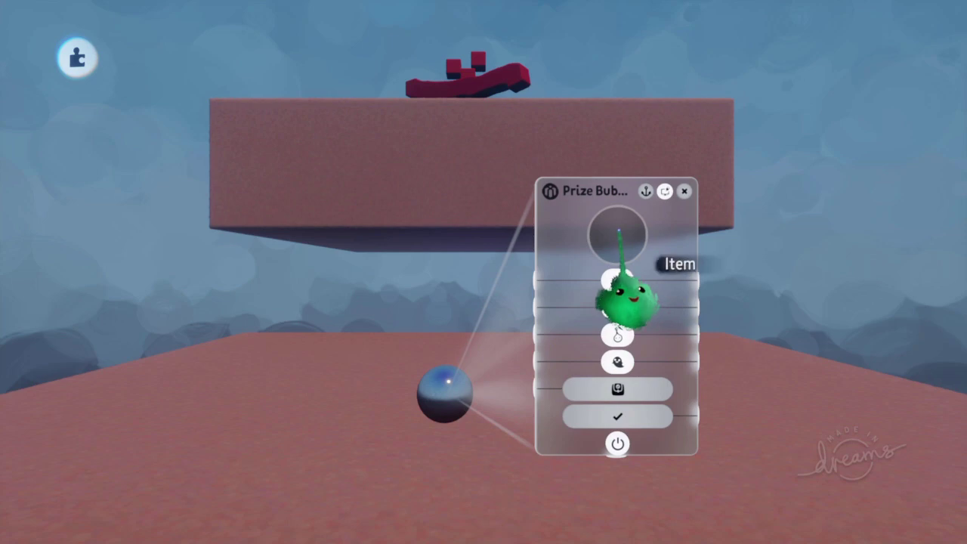
click(618, 235)
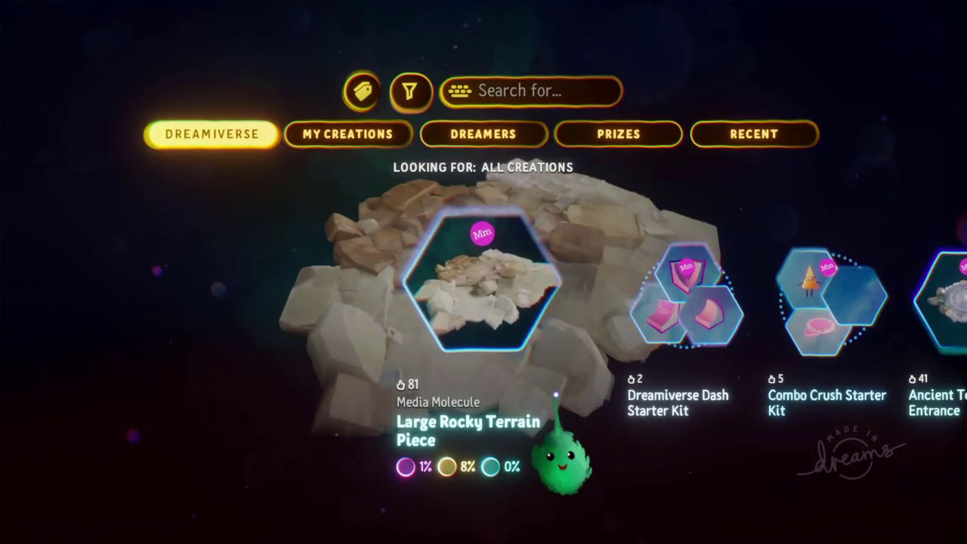
click(370, 138)
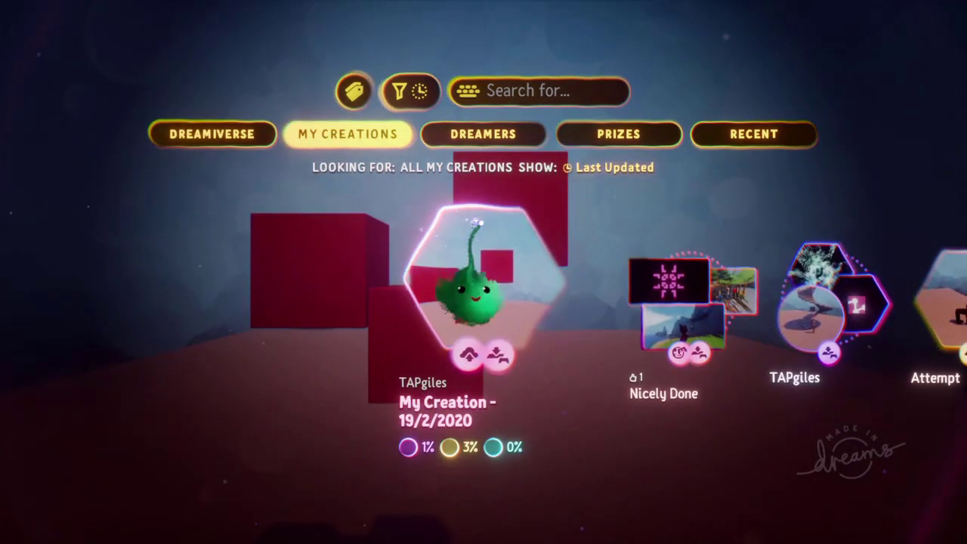
click(481, 288)
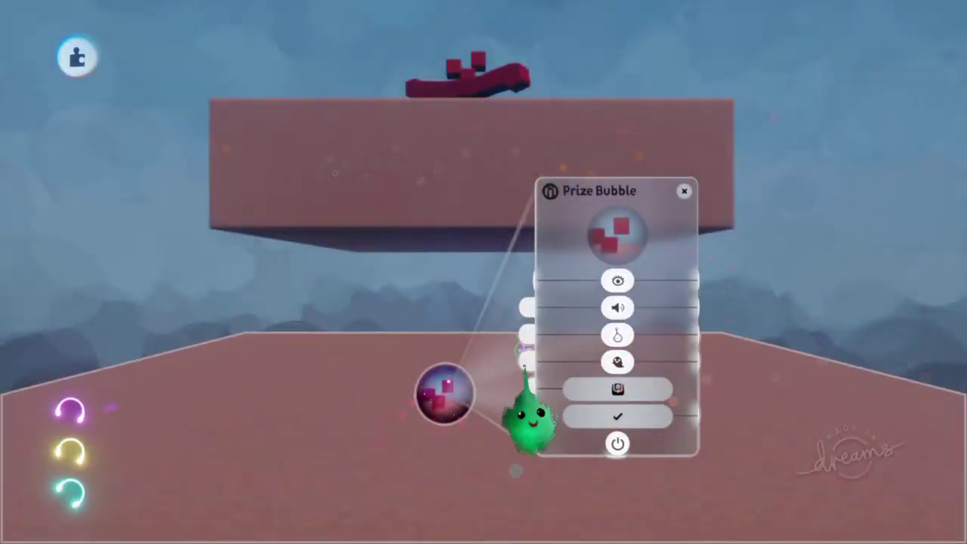
Examine the prize bubble holding the red cubes and its settings, and close the settings.
mouse_move(675, 284)
mouse_down()
mouse_move(693, 248)
mouse_move(686, 296)
mouse_move(687, 286)
mouse_up()
middle_drag(628, 415, 618, 375)
drag(597, 385, 671, 364)
drag(449, 358, 460, 348)
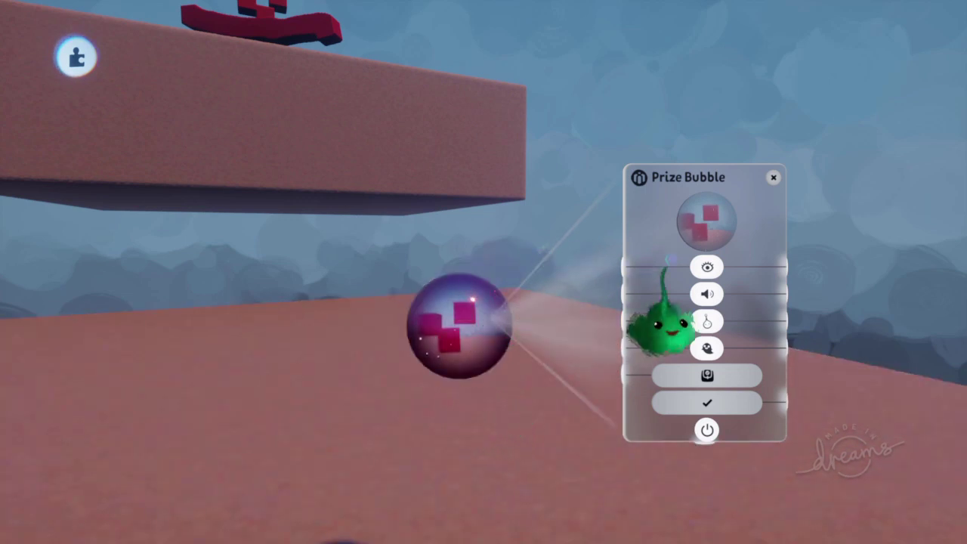
mouse_move(721, 227)
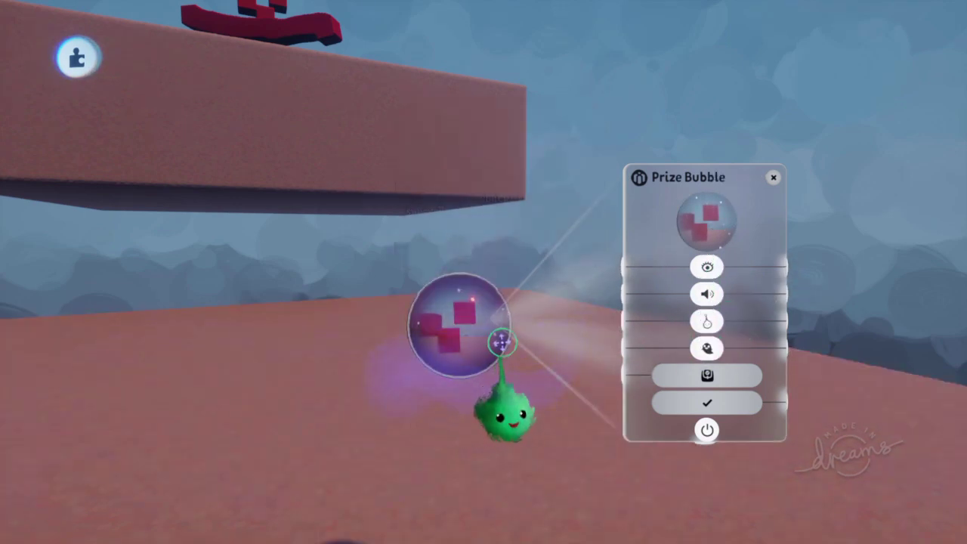
scroll(489, 317, down, 4)
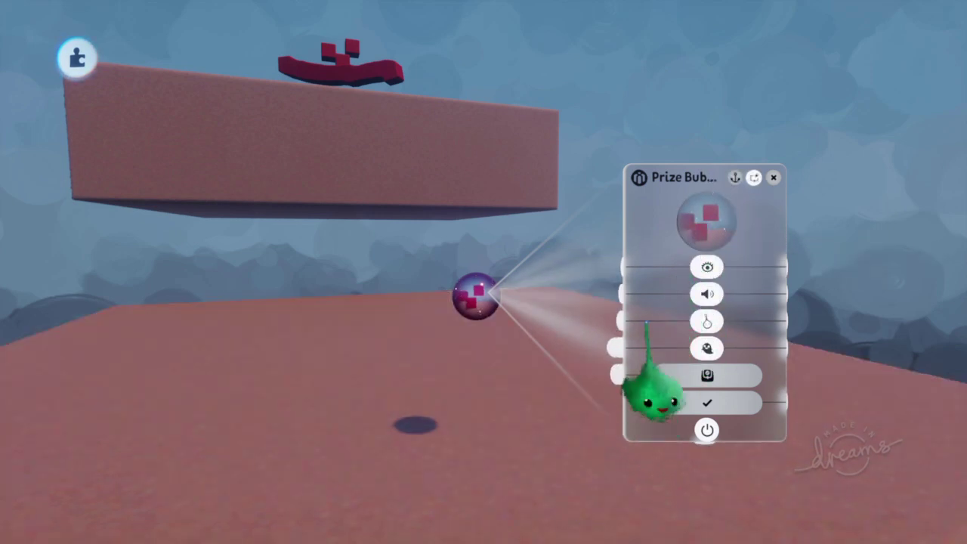
key(Escape)
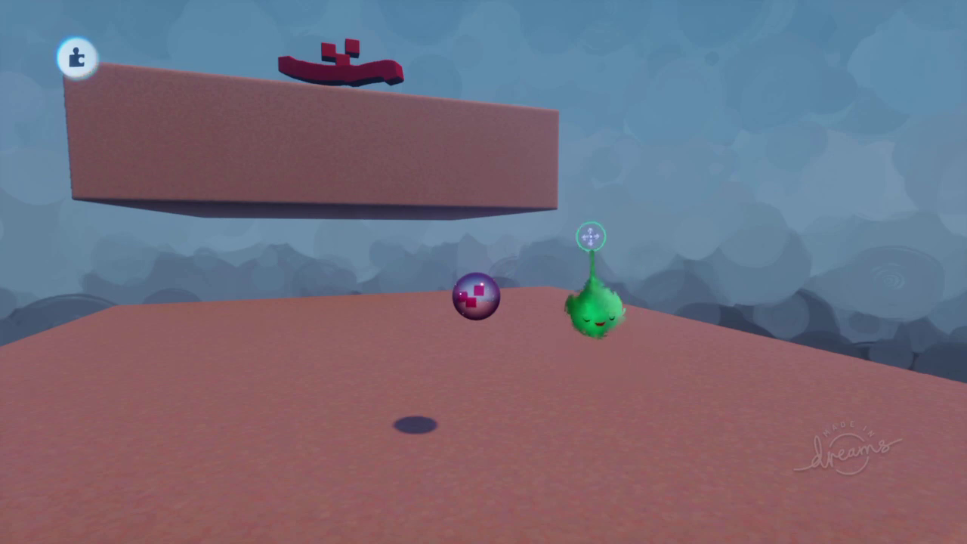
key(Escape)
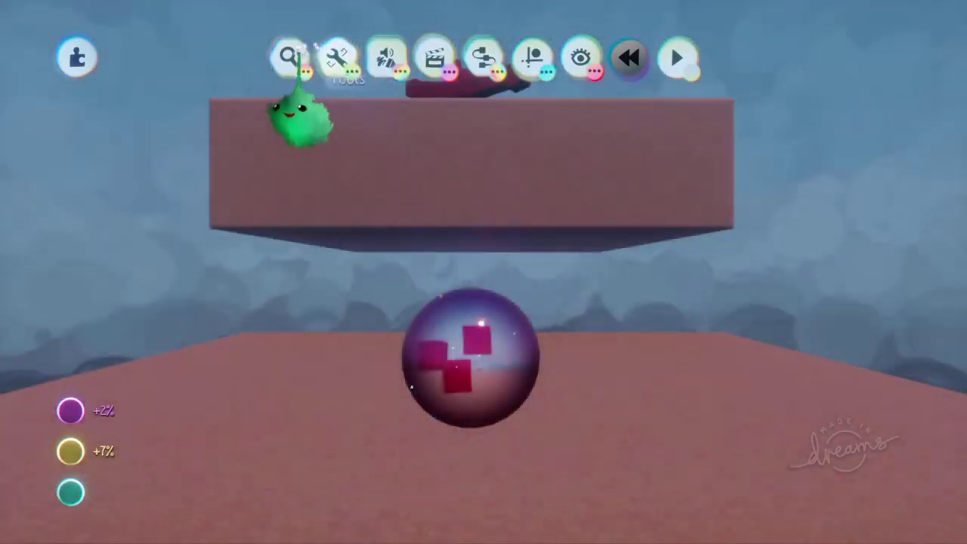
Stamp the Lancewing character from the Art's Dream Prizes characters beside the prize bubble.
click(291, 57)
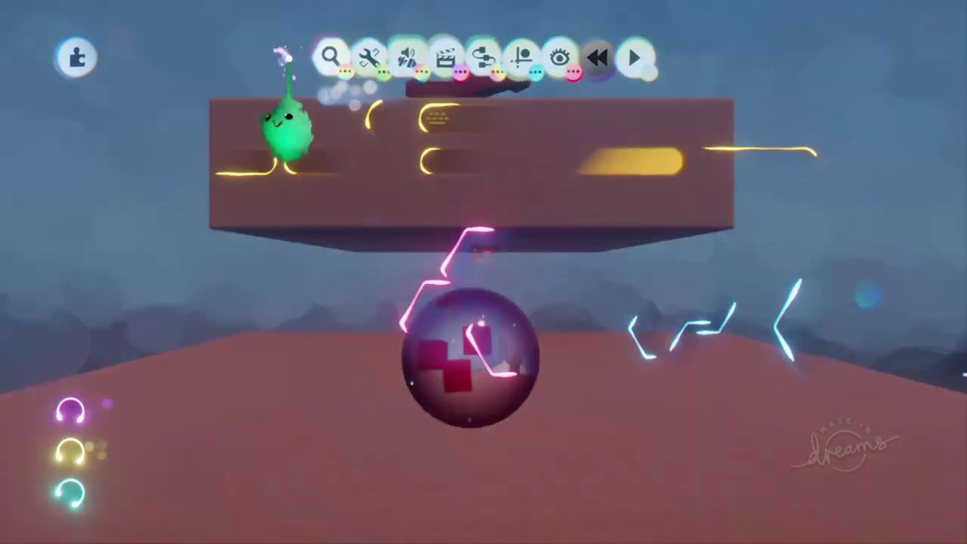
click(481, 325)
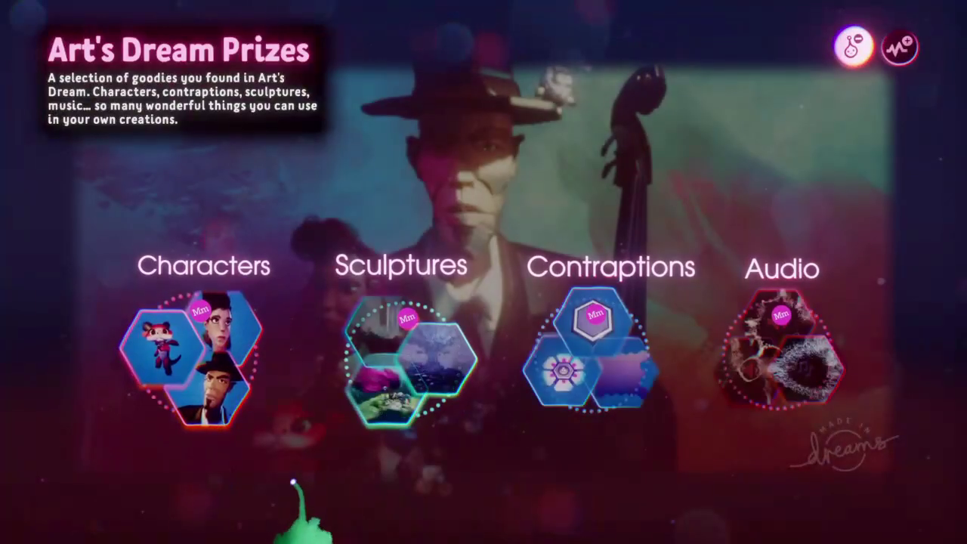
click(214, 412)
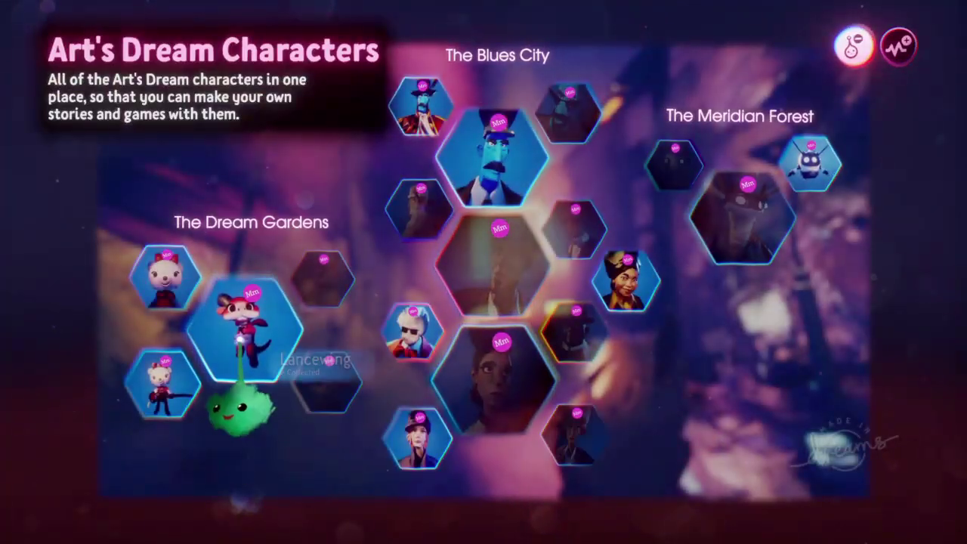
click(238, 344)
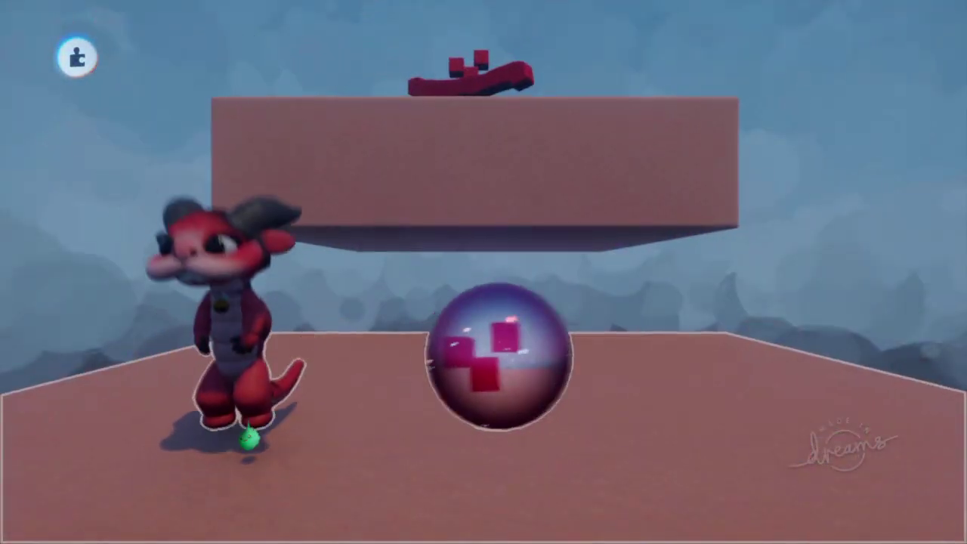
click(245, 450)
key(Escape)
Check which private creation blocks a PUBLIC release, and save and release the scene as PLAYABLE.
key(Escape)
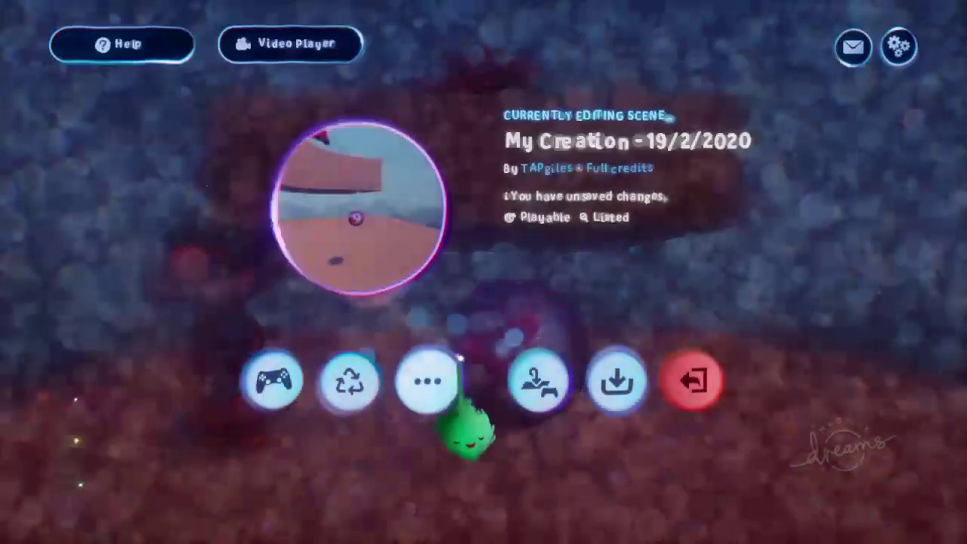
click(617, 381)
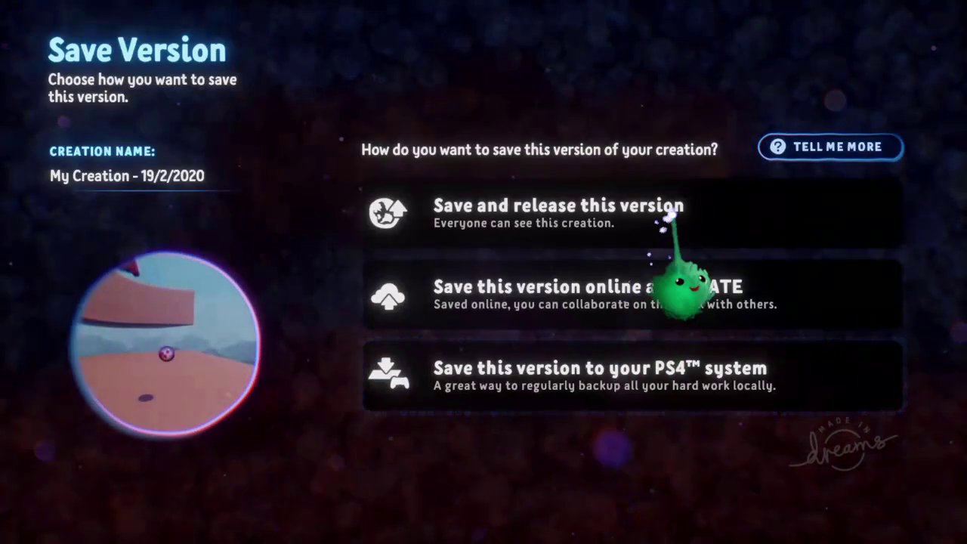
click(670, 216)
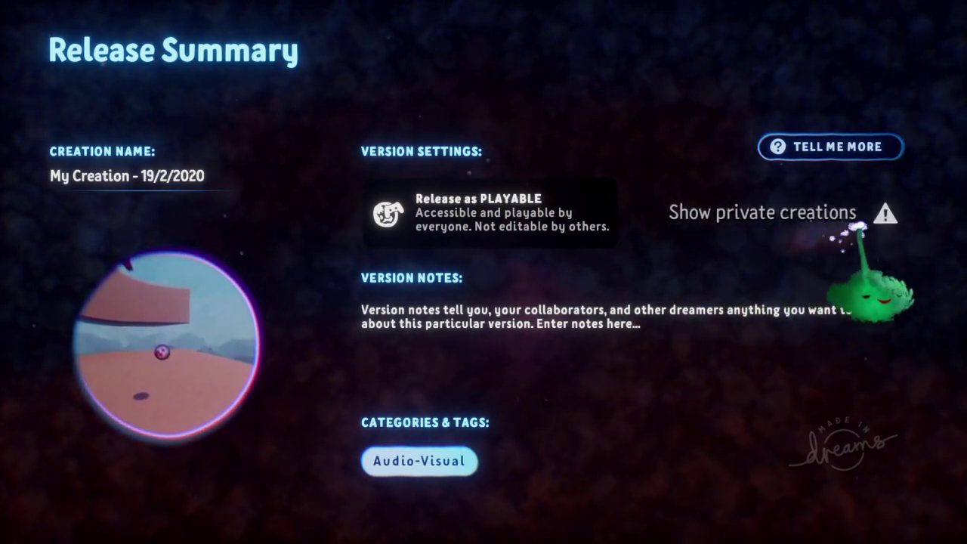
click(885, 214)
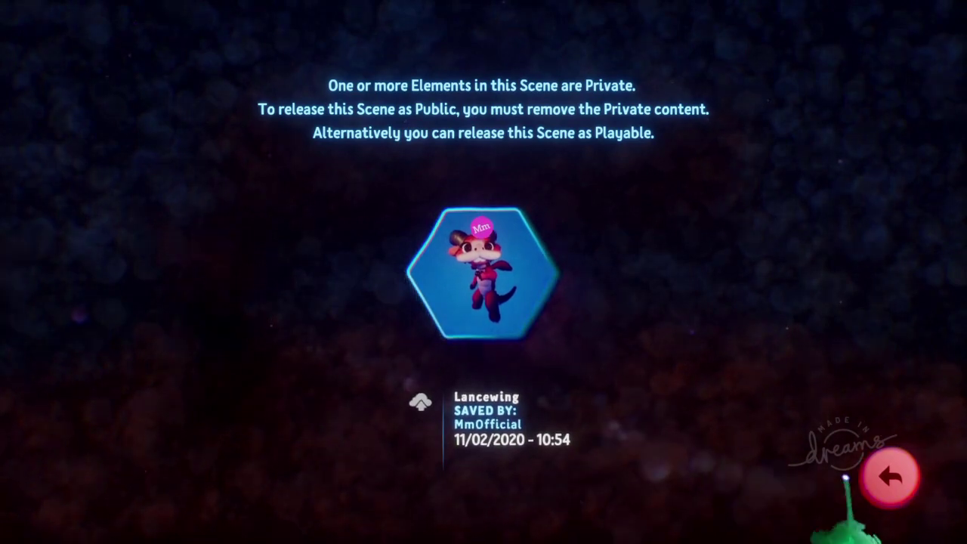
click(888, 471)
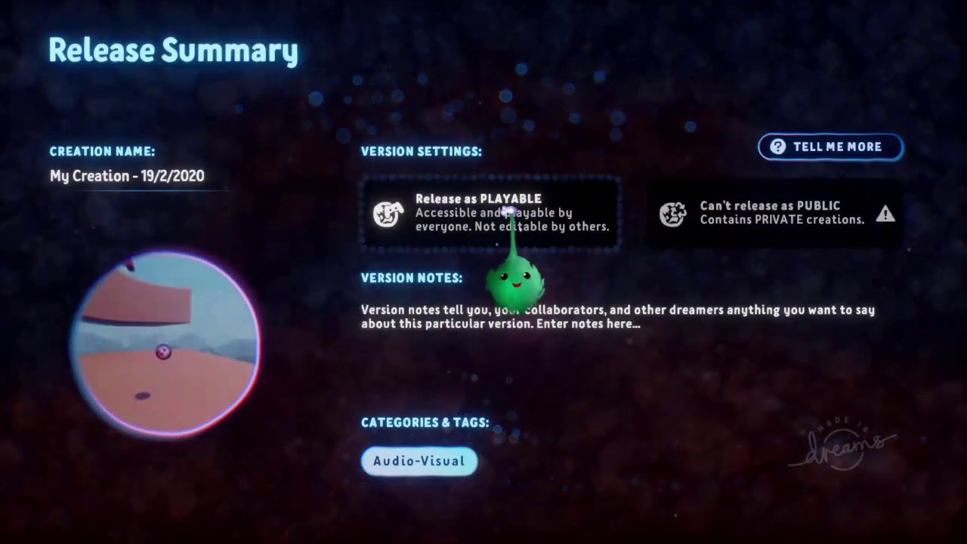
click(495, 202)
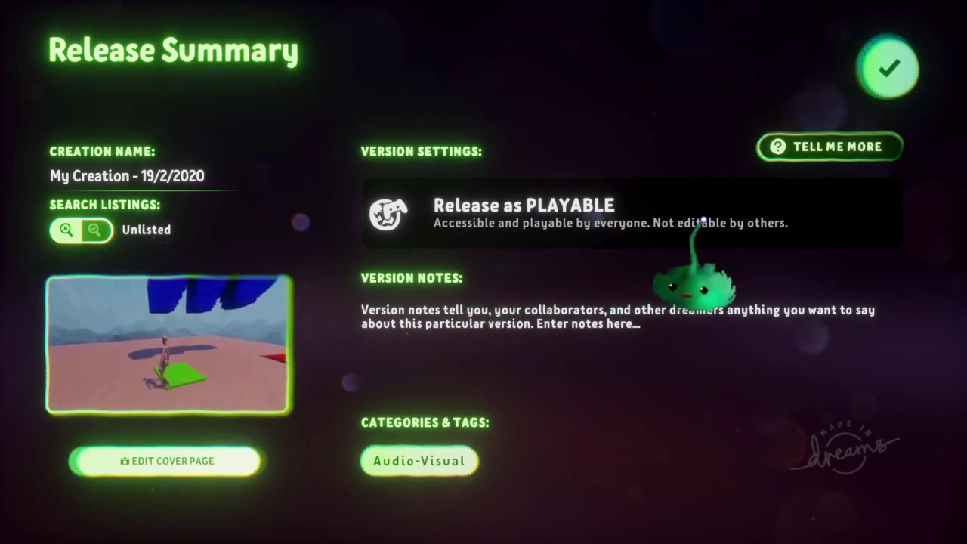
click(889, 70)
Open the scene's cover page, view its release options and return without releasing.
click(266, 323)
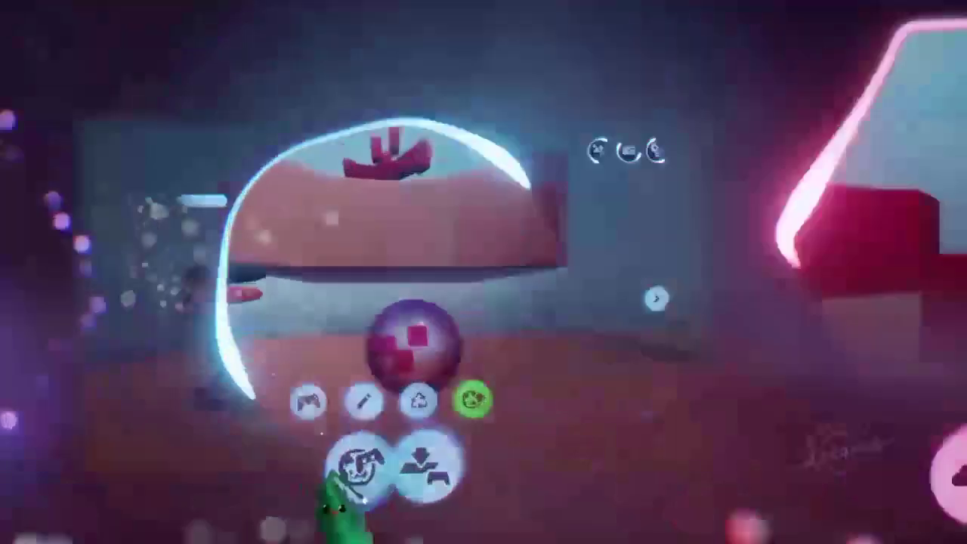
click(610, 432)
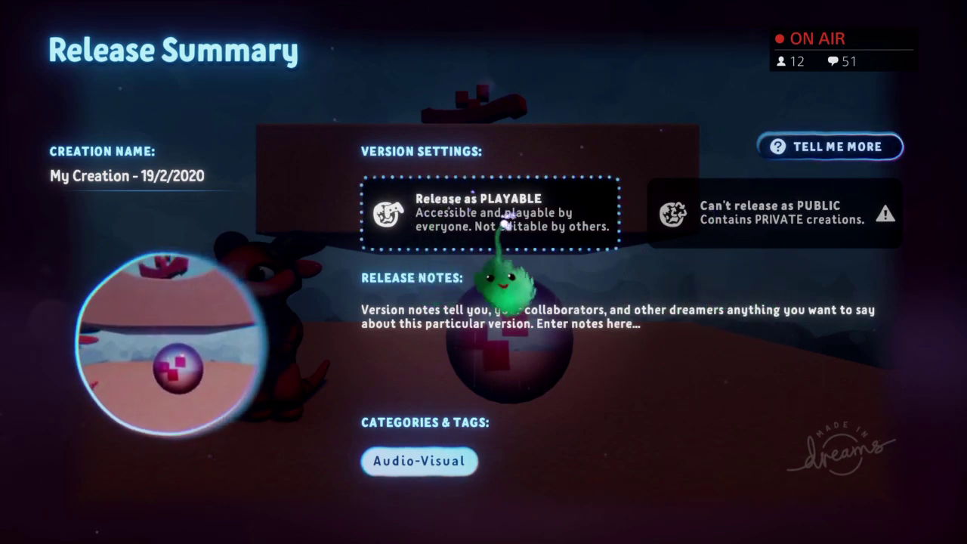
key(Escape)
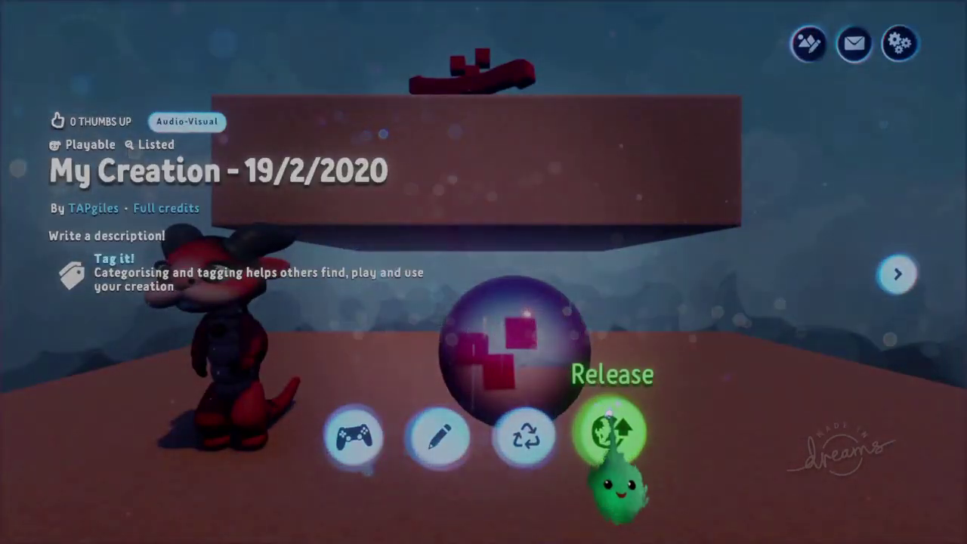